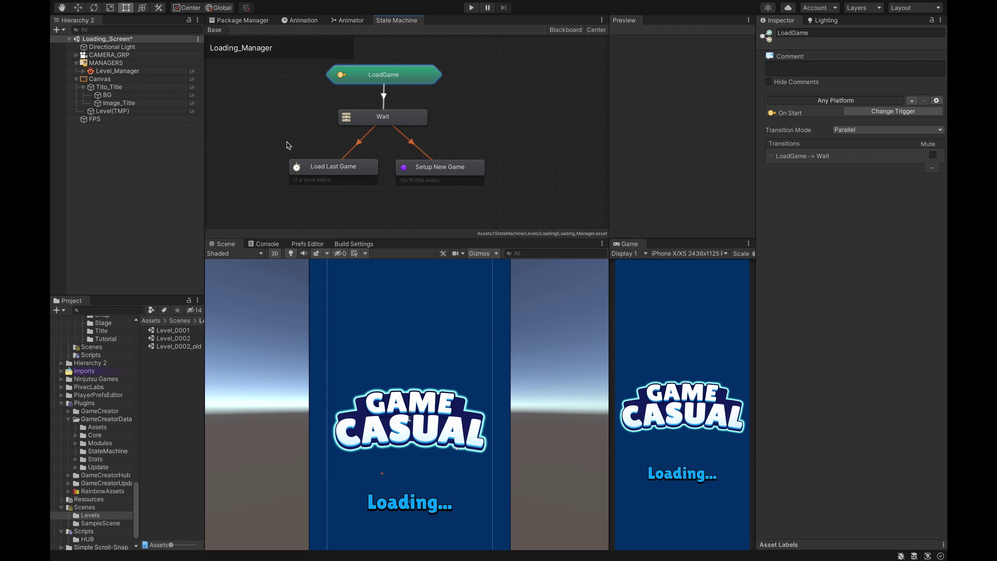
Step: Open the Prefs Editor and view the PlayerPrefs Editor package details
click(310, 244)
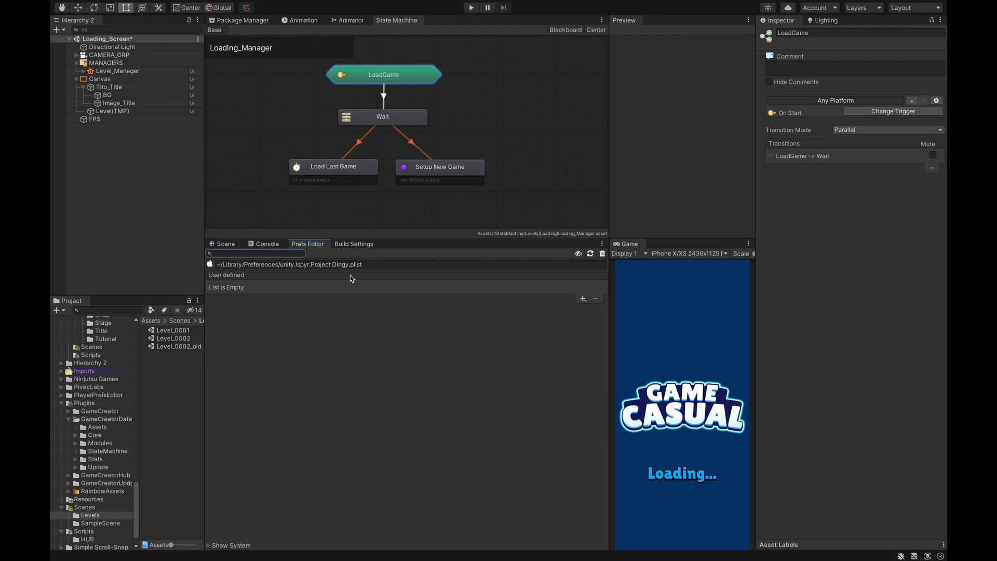
click(254, 22)
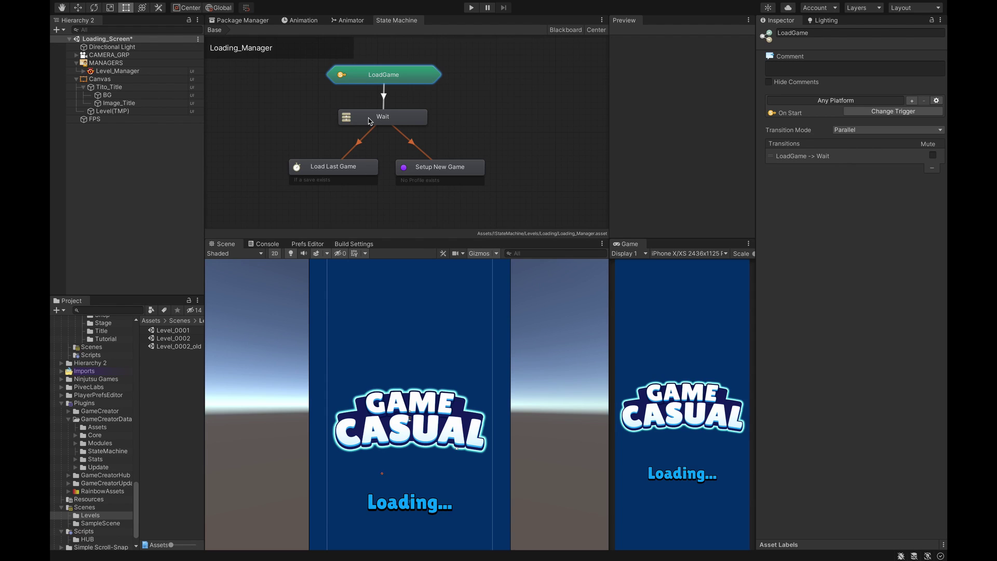
Step: Inspect the Wait transitions and the Load Last Game and Setup New Game states
click(367, 141)
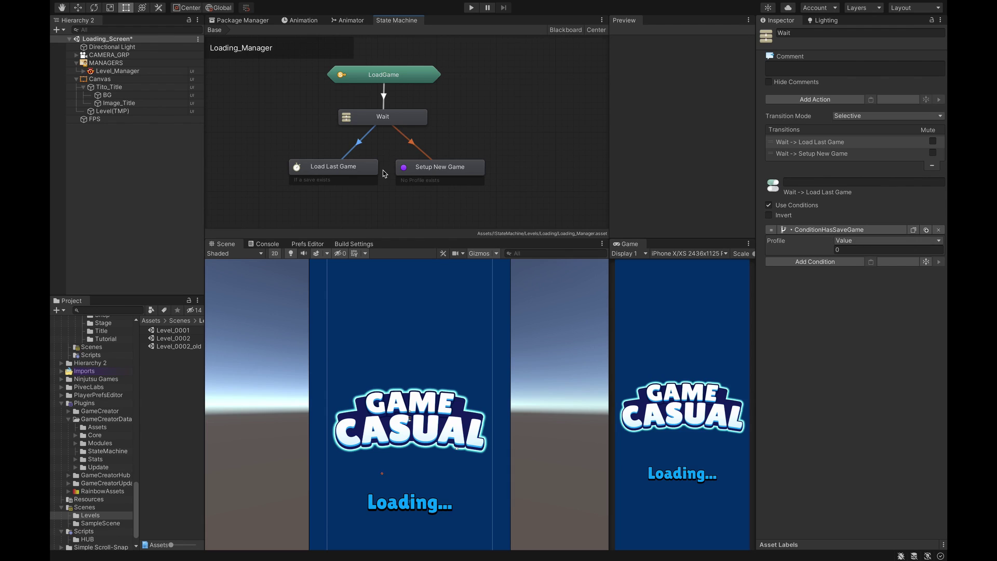
click(355, 172)
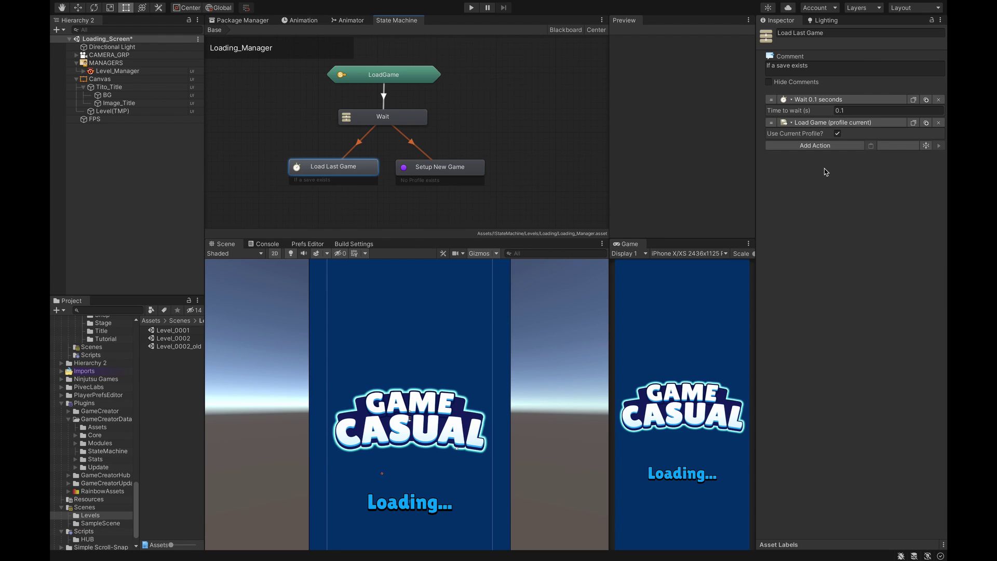
click(441, 173)
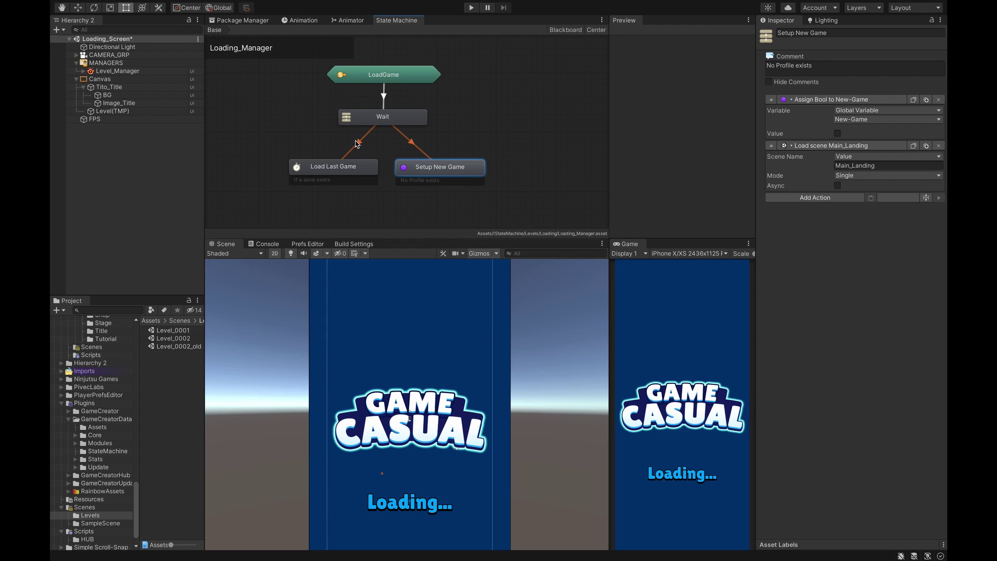
click(356, 143)
click(417, 150)
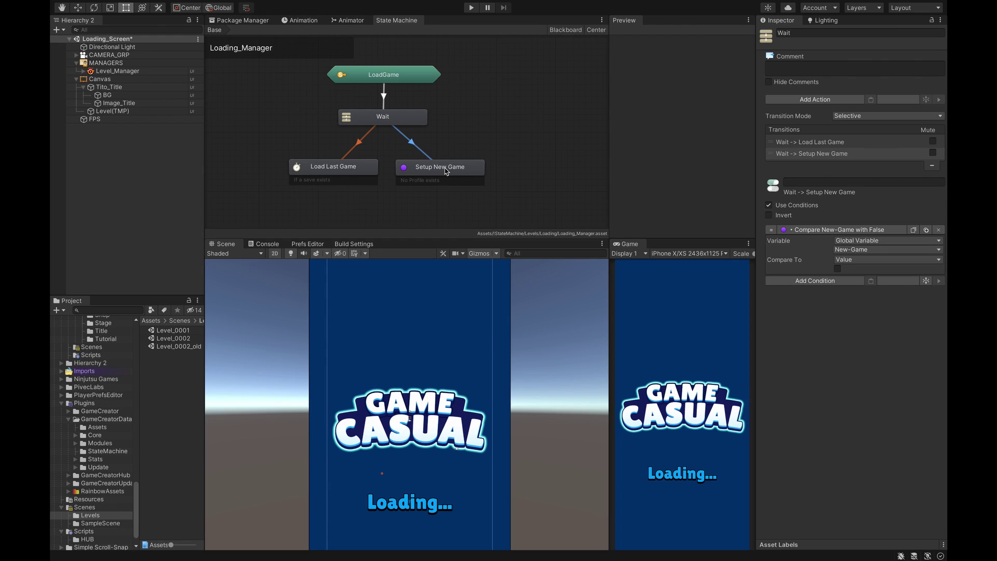
Step: Mute the LoadGame to Wait transition, then clear the selection
click(400, 77)
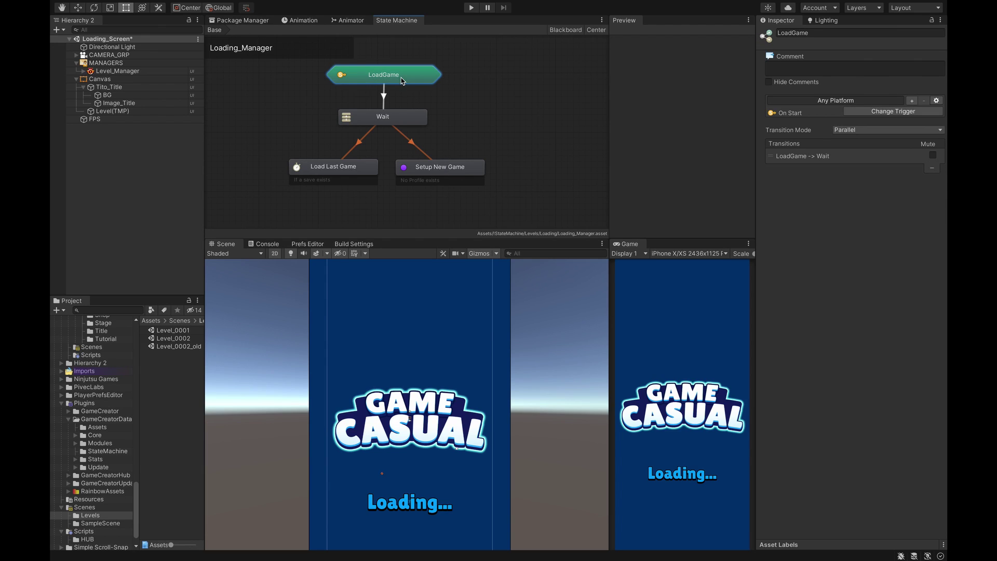
click(932, 155)
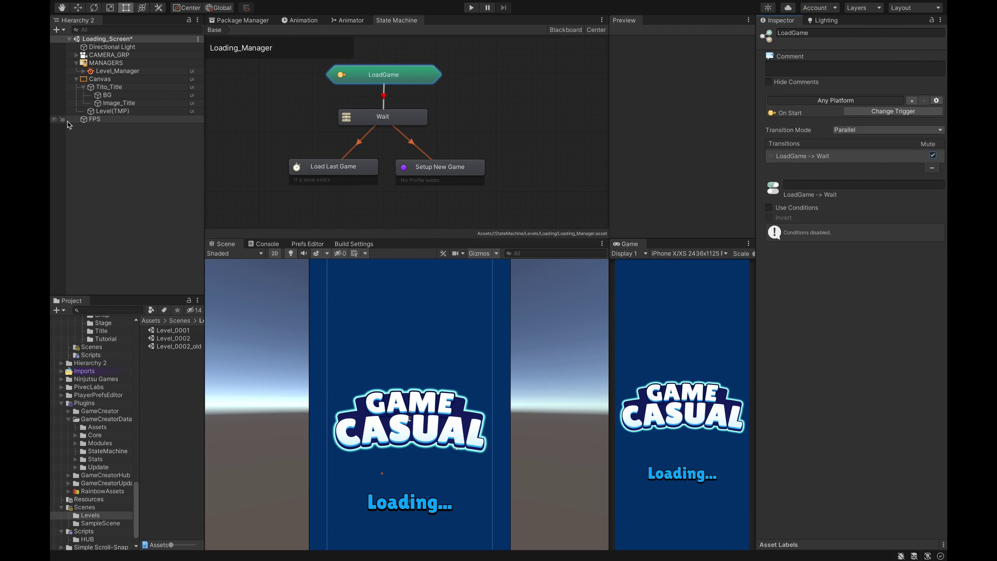
click(110, 167)
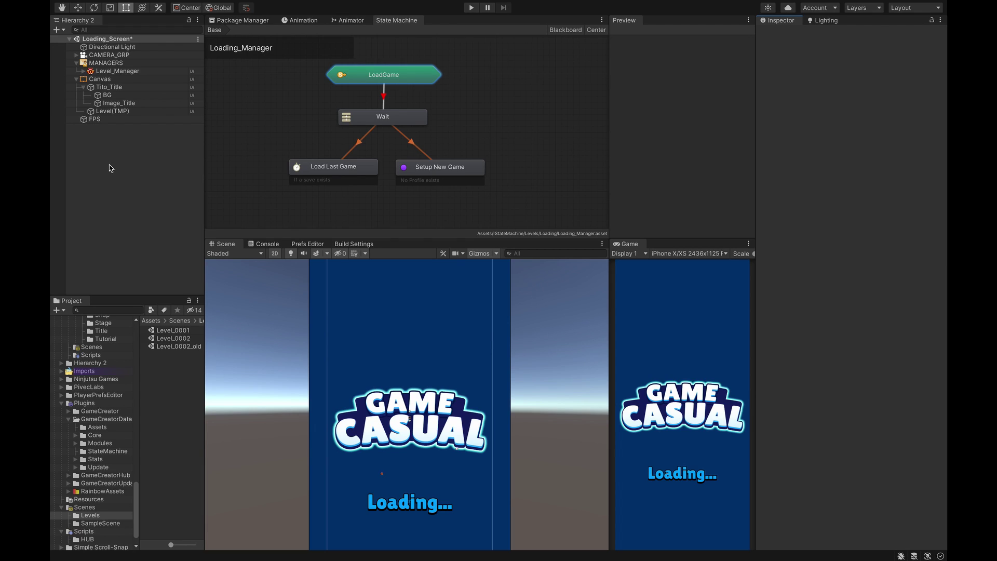
Step: Add a Game Creator Persistent Data object to the Hierarchy and select it
right_click(98, 134)
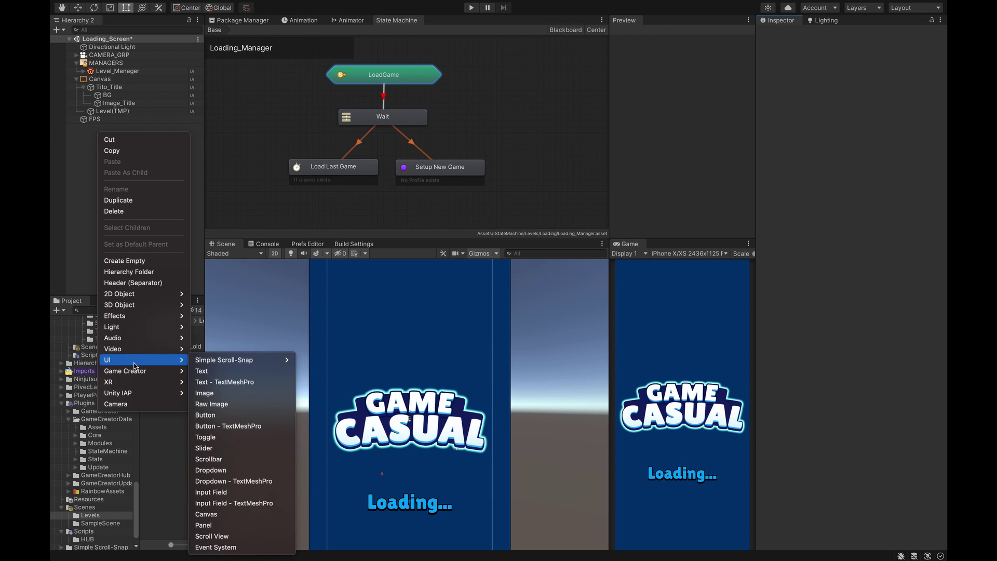
mouse_move(133, 372)
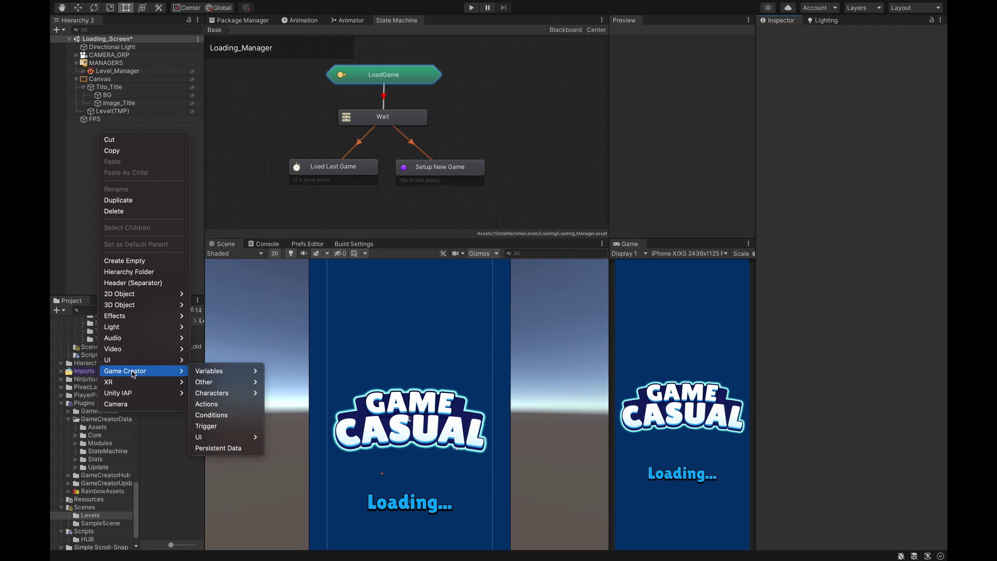
click(207, 448)
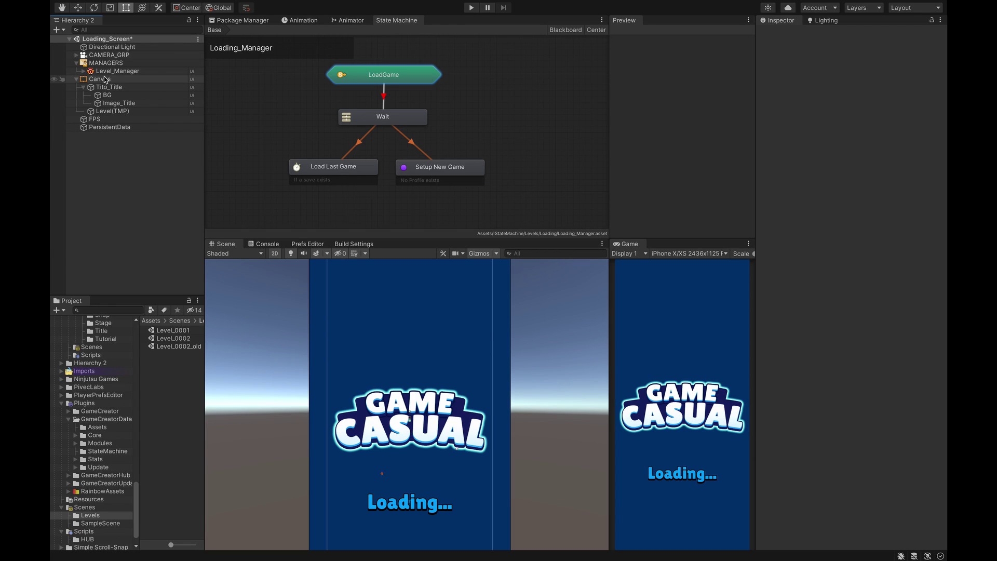
click(111, 130)
Step: Add a local Bool variable named Profile to PersistentData's Local Variables
click(925, 224)
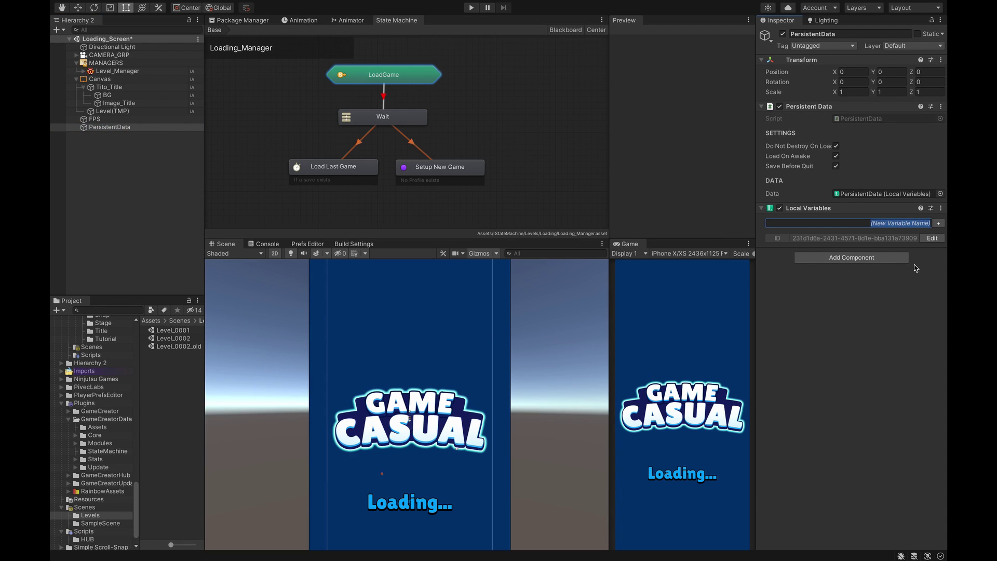
text(Profile)
key(Return)
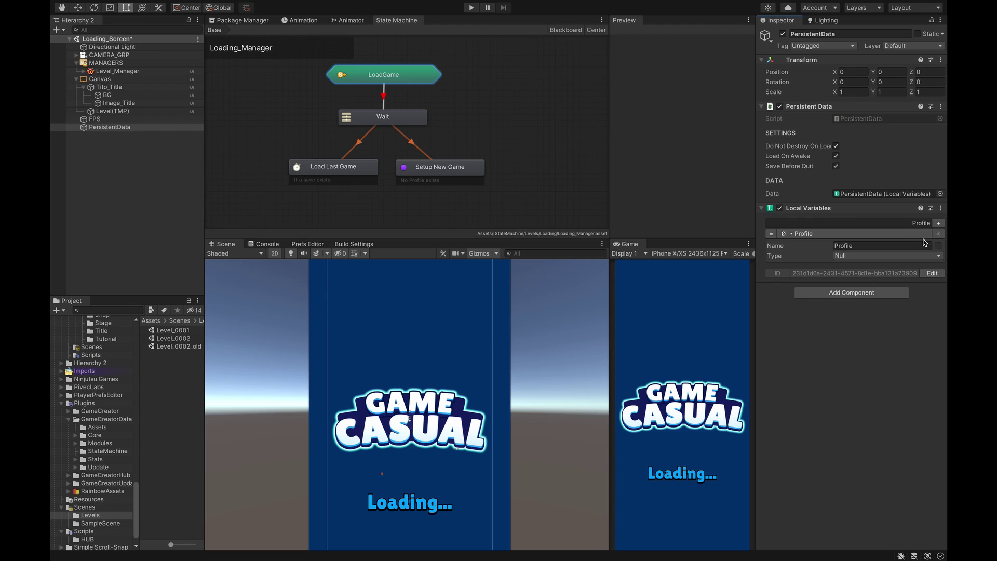
click(908, 255)
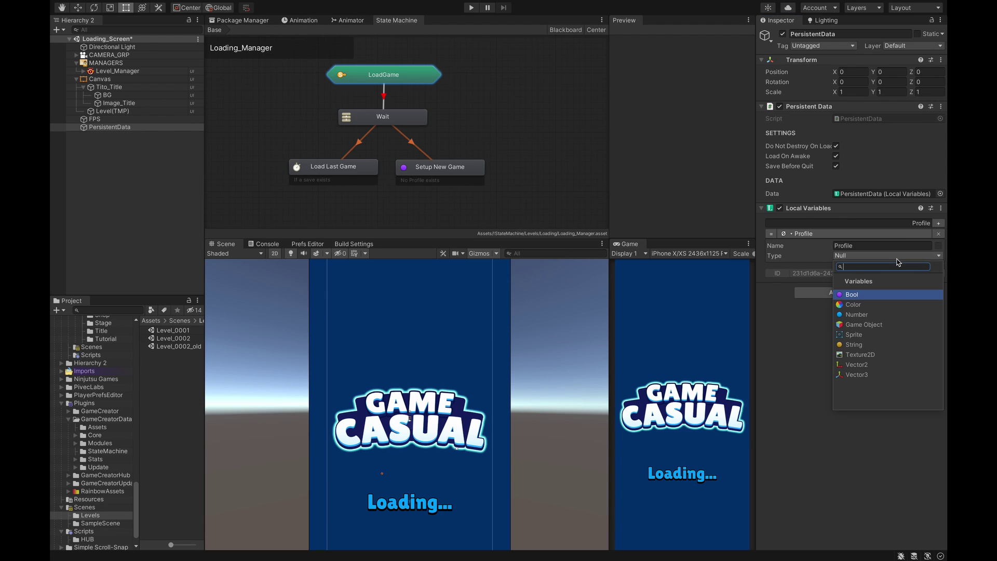
click(889, 294)
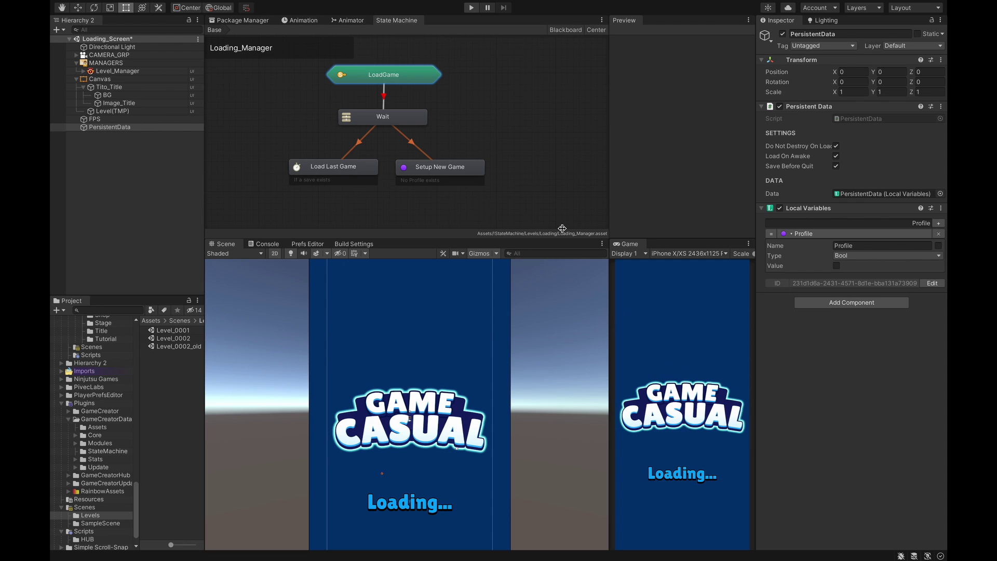
Step: Test the scene in Play mode, then stop and recheck PersistentData's Profile variable
key(ctrl+p)
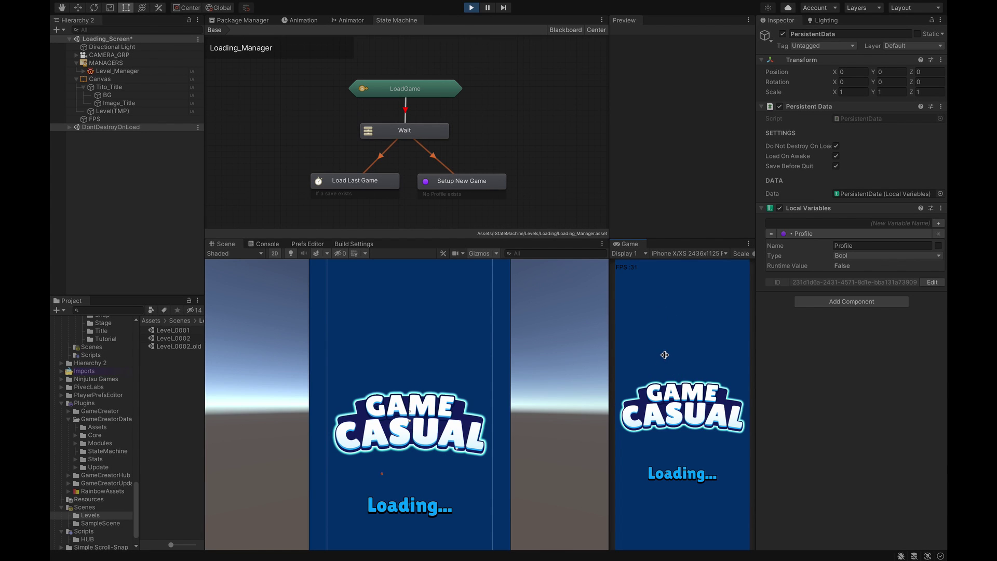
key(ctrl+p)
click(138, 111)
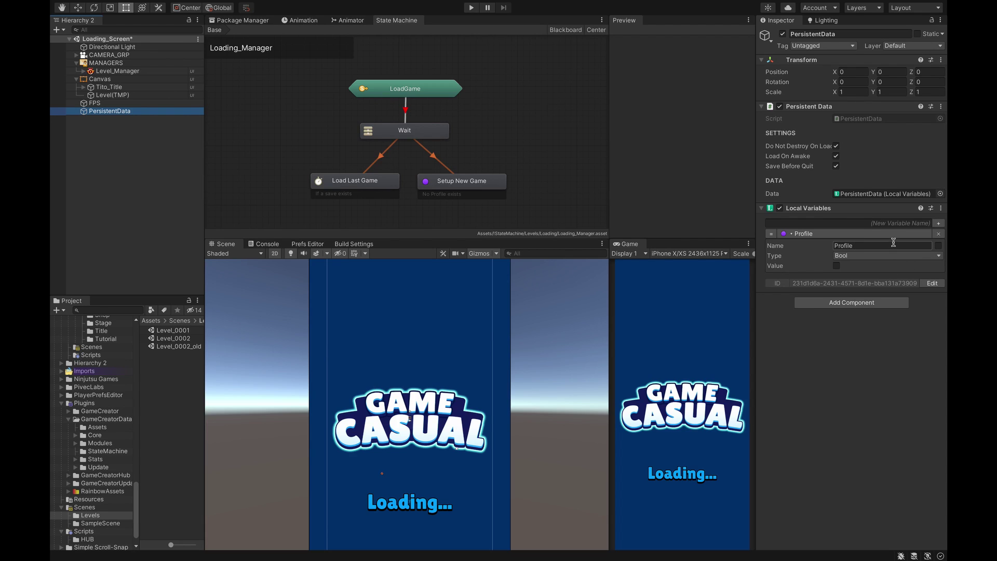
click(69, 179)
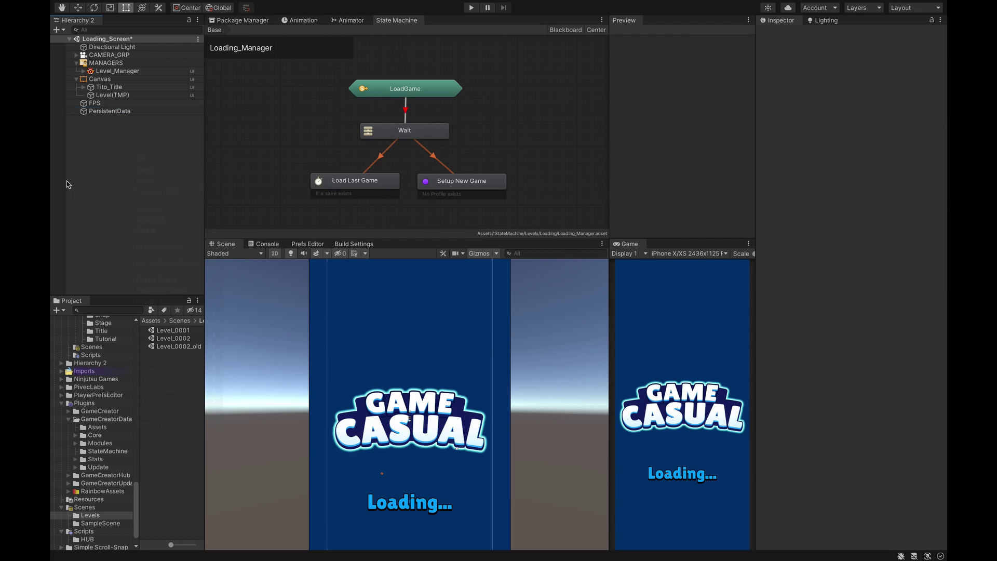
Step: Add a Game Creator Trigger and remove its Sphere Collider
right_click(129, 177)
mouse_move(164, 398)
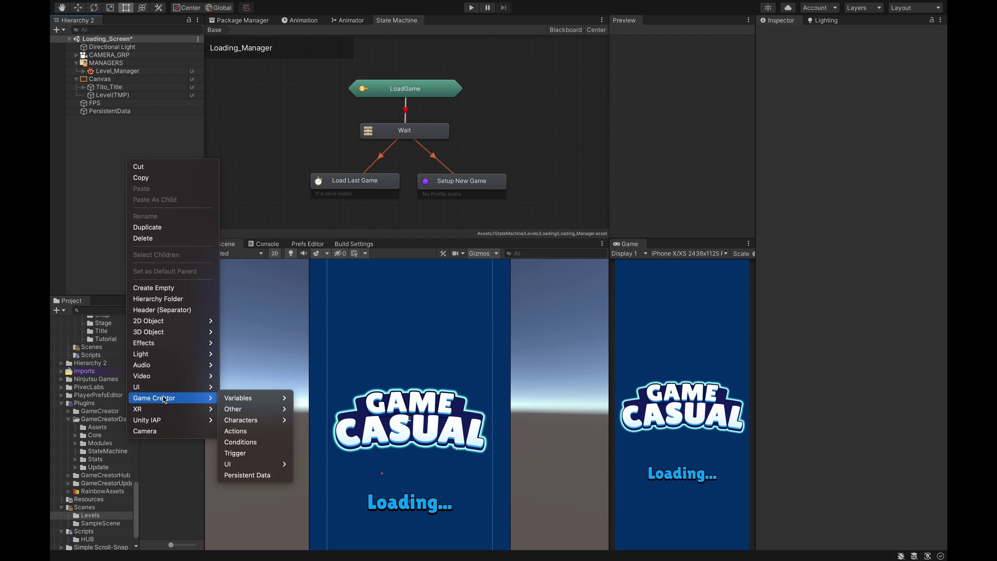
click(236, 453)
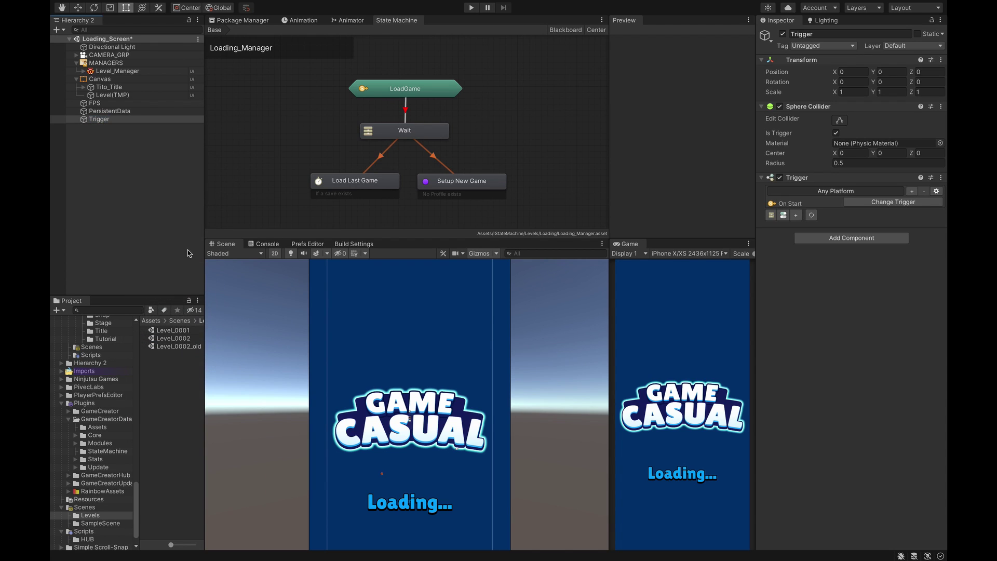
click(940, 106)
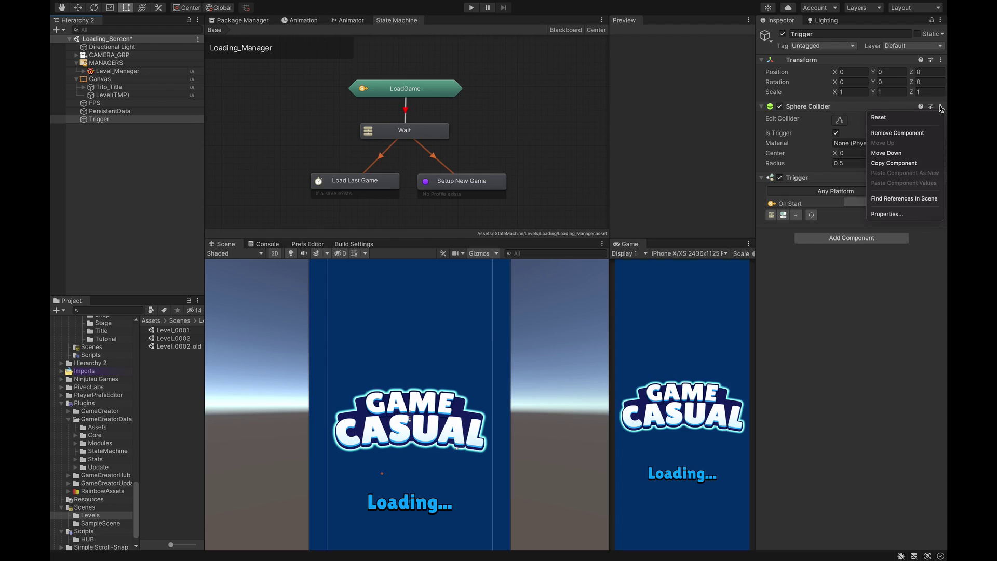
click(918, 133)
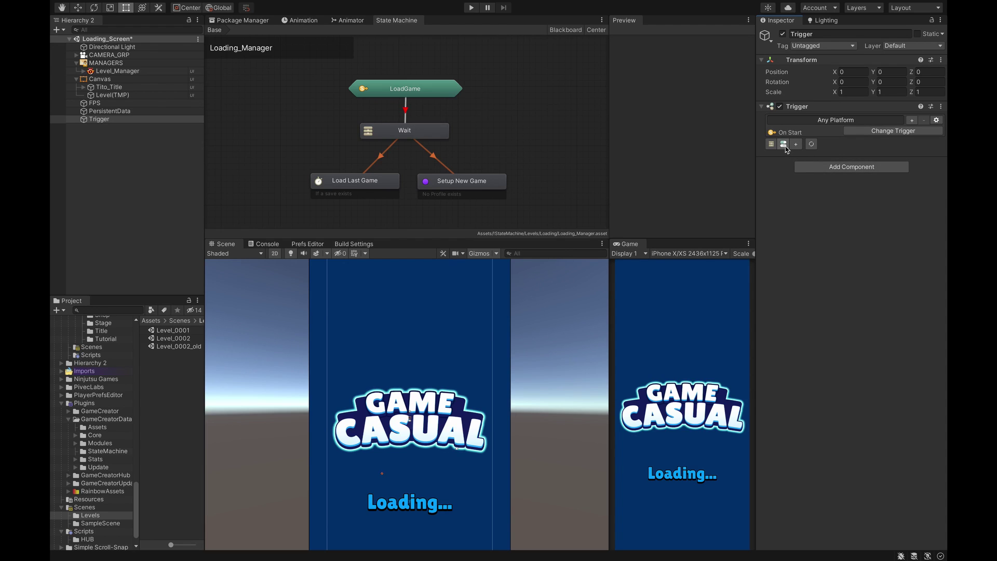
Step: Add a Conditions object to the Trigger and rename it New Profile
click(784, 145)
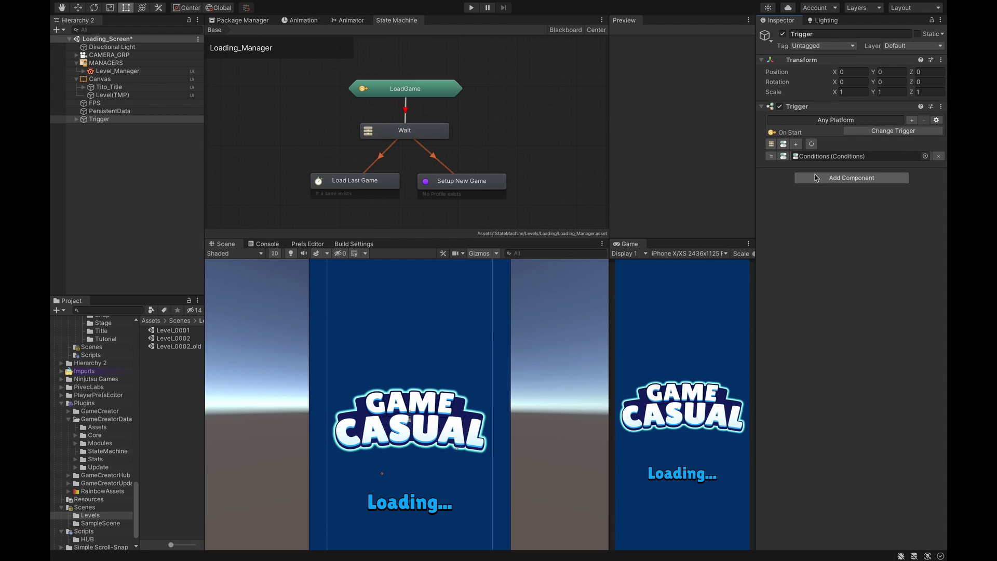
double_click(829, 157)
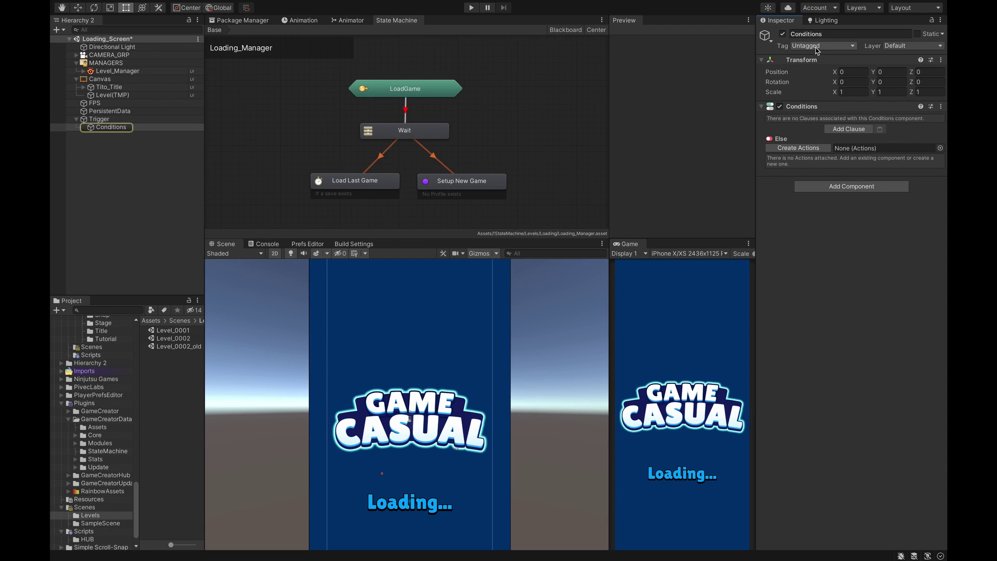
click(828, 35)
click(787, 34)
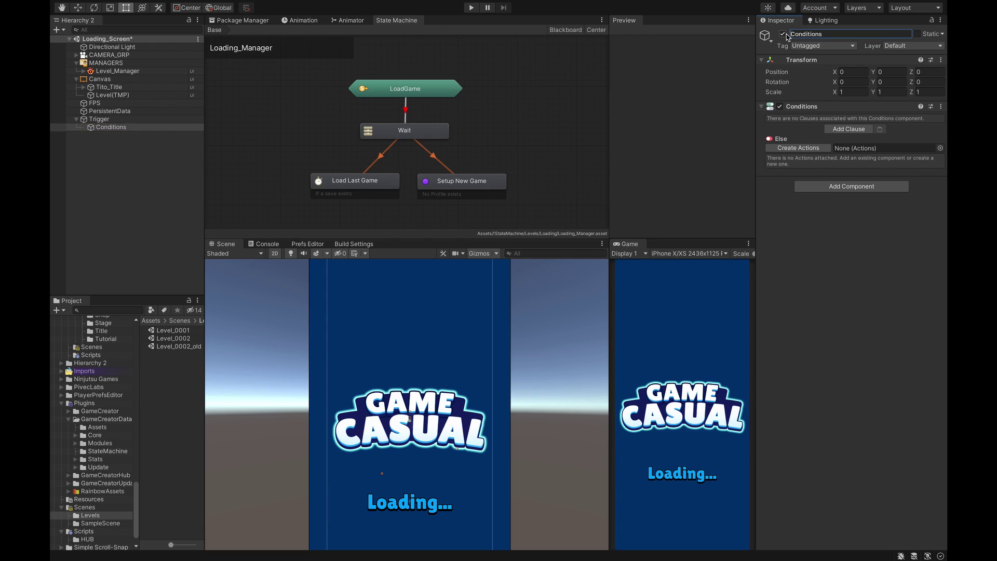
text(New Profile)
key(Delete)
key(Delete)
key(Delete)
key(Delete)
key(Delete)
key(Return)
Step: Add a Variable Bool clause comparing PersistentData's local Profile variable with False
click(846, 131)
click(835, 148)
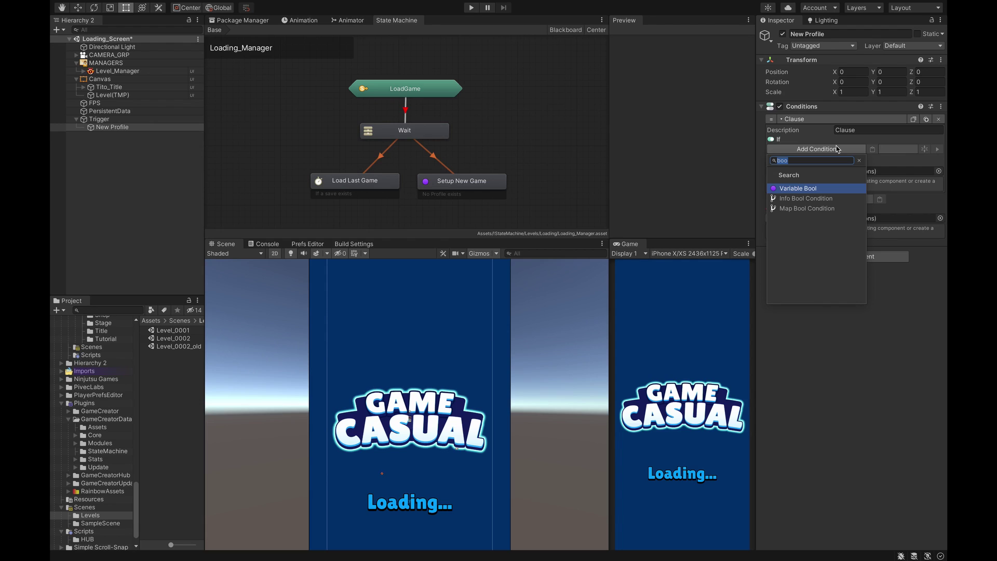
click(818, 188)
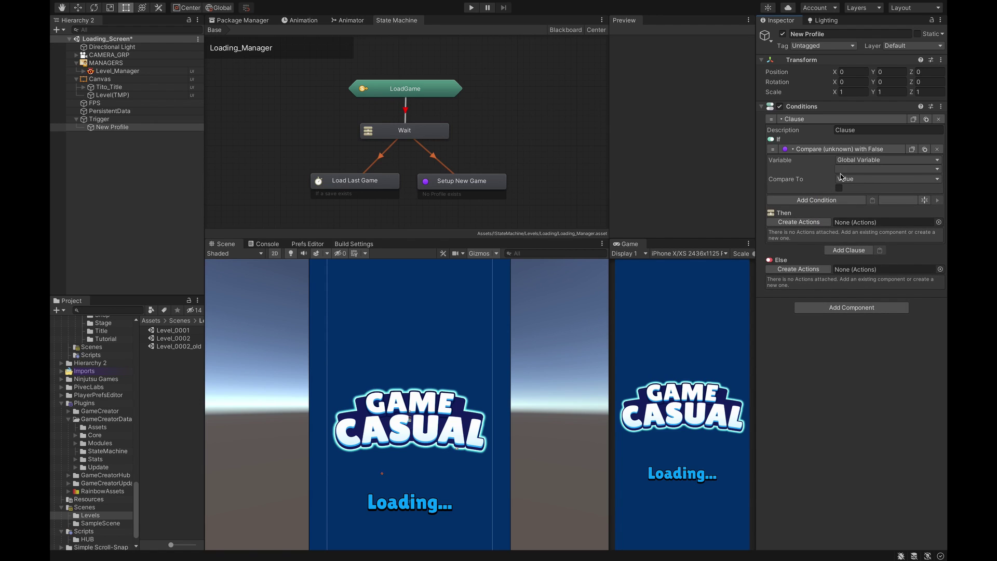
click(858, 161)
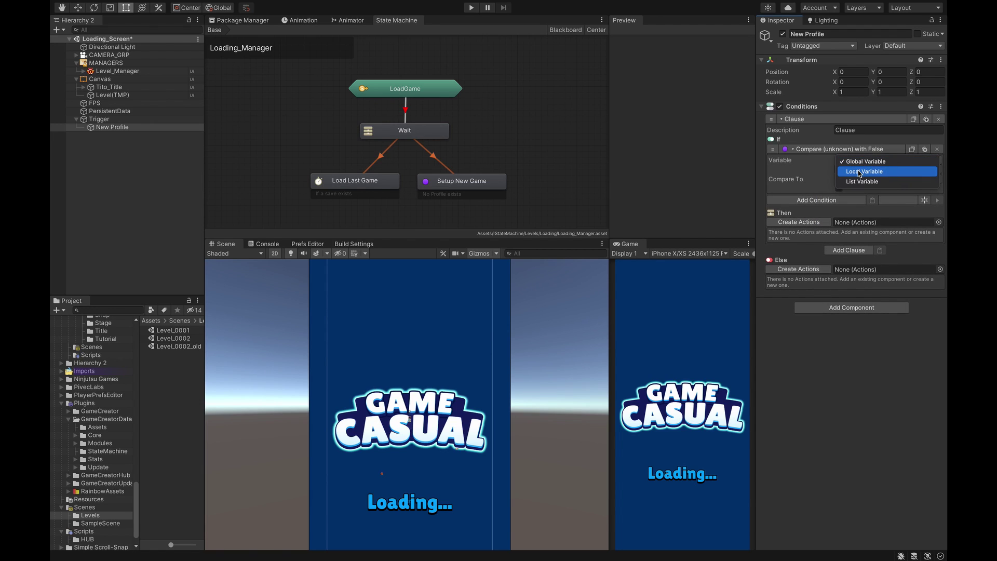
click(859, 172)
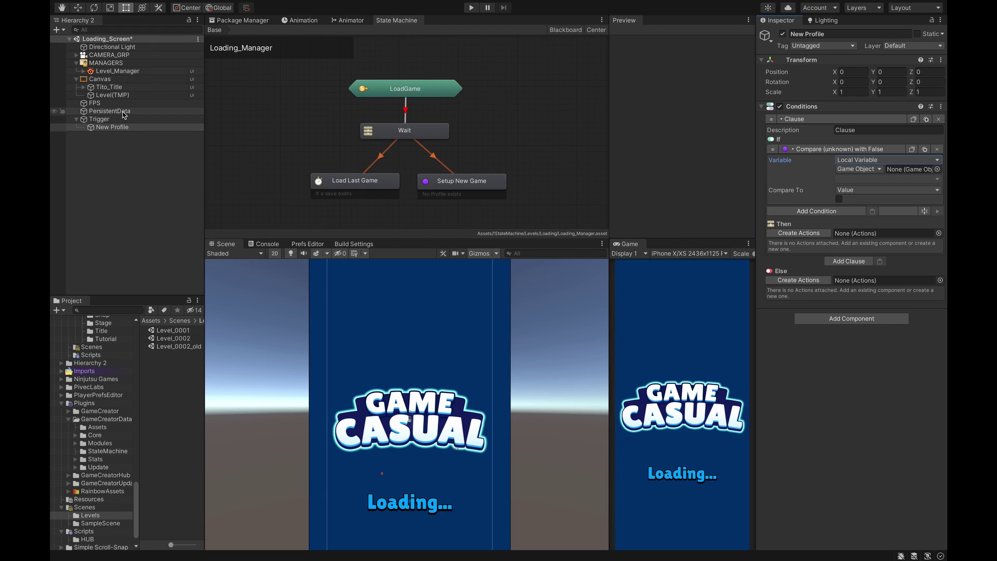
drag(108, 111, 890, 175)
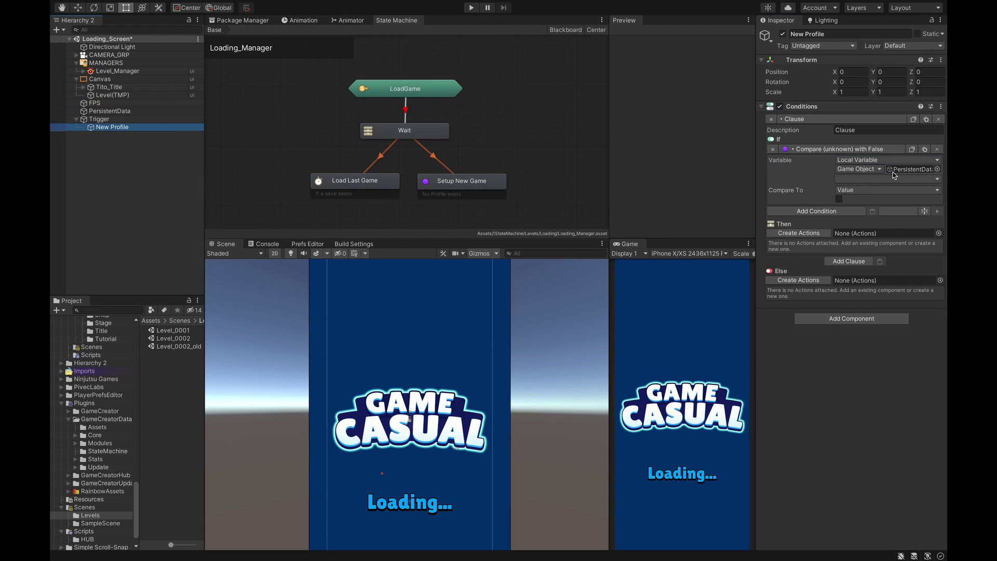
click(888, 178)
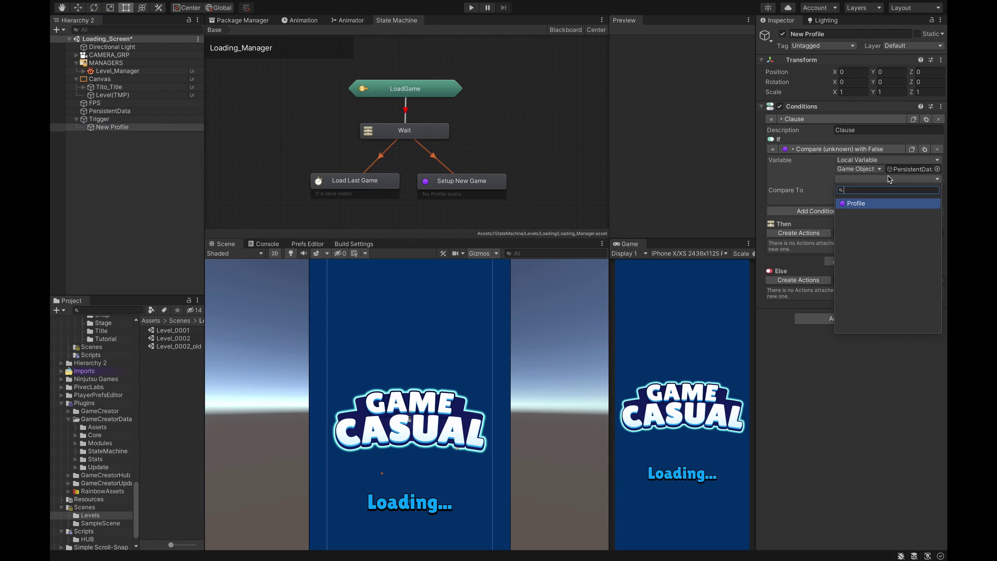
click(855, 204)
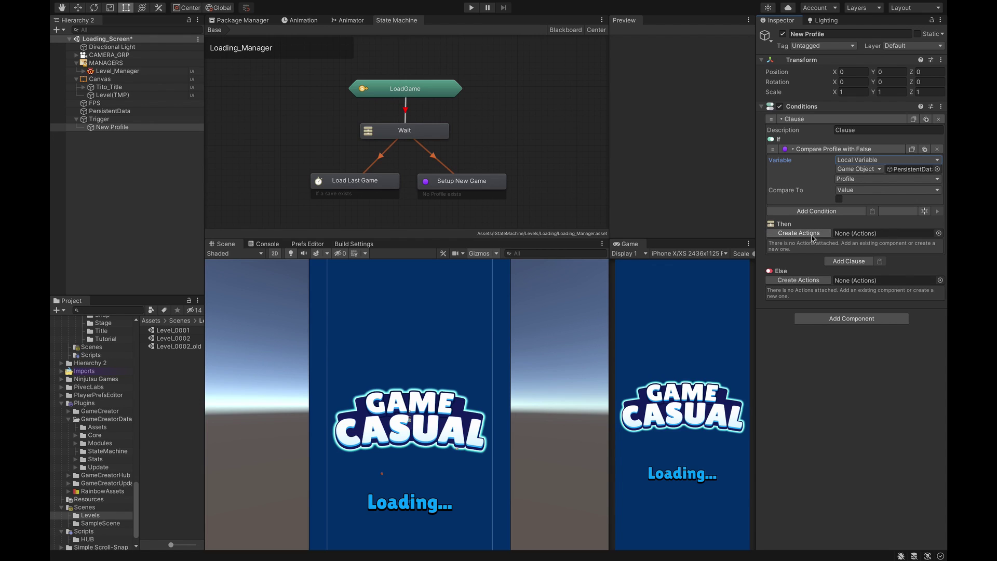
Step: Add a Then action showing the message 'Please Create a Profile'
click(811, 233)
click(852, 248)
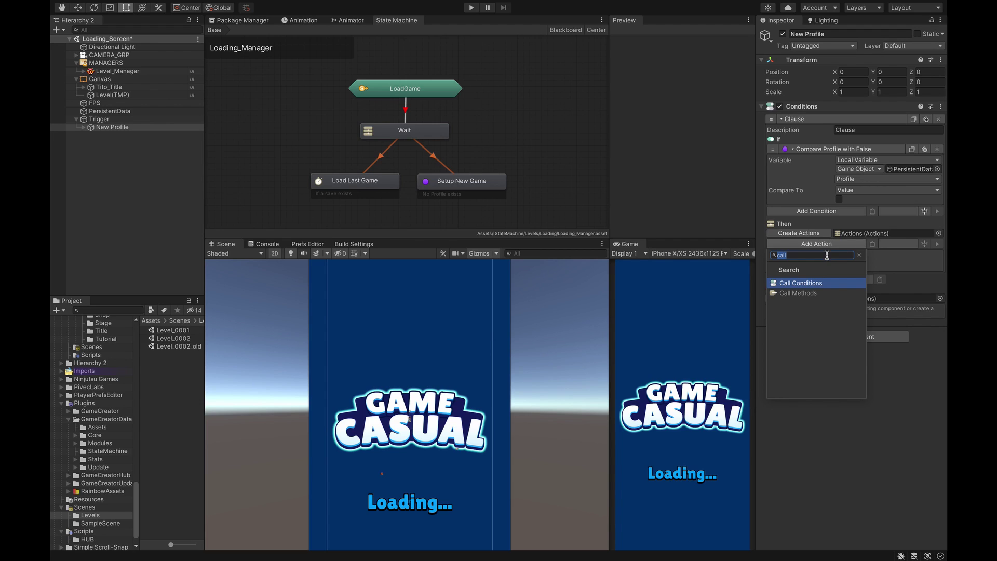
text(messa)
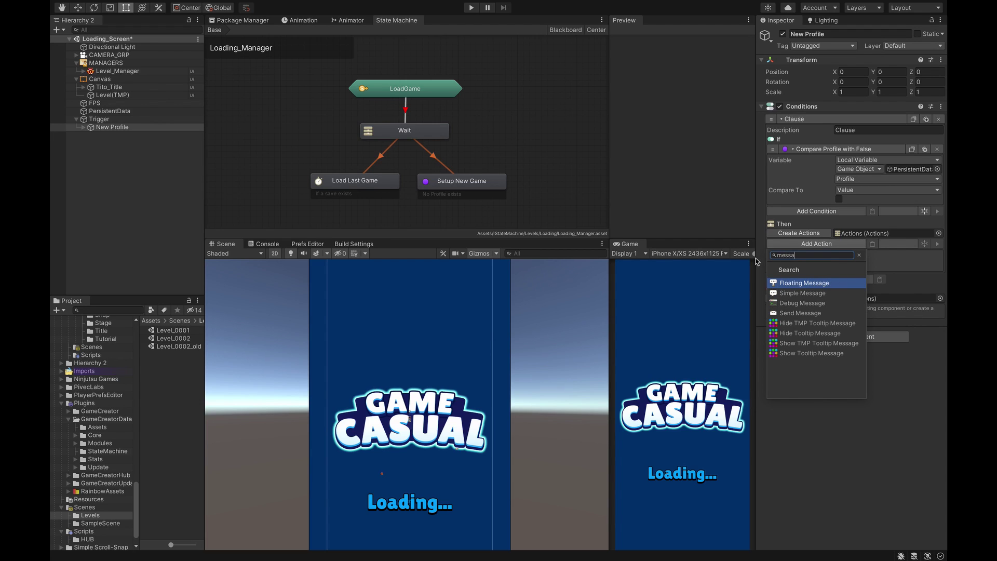
click(802, 293)
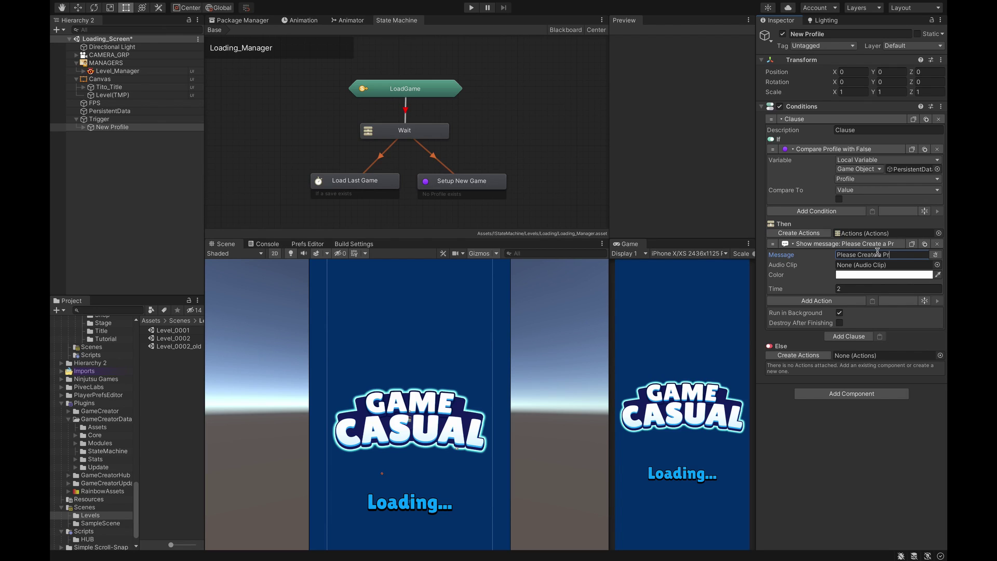
text(Please Create a Profile)
click(576, 121)
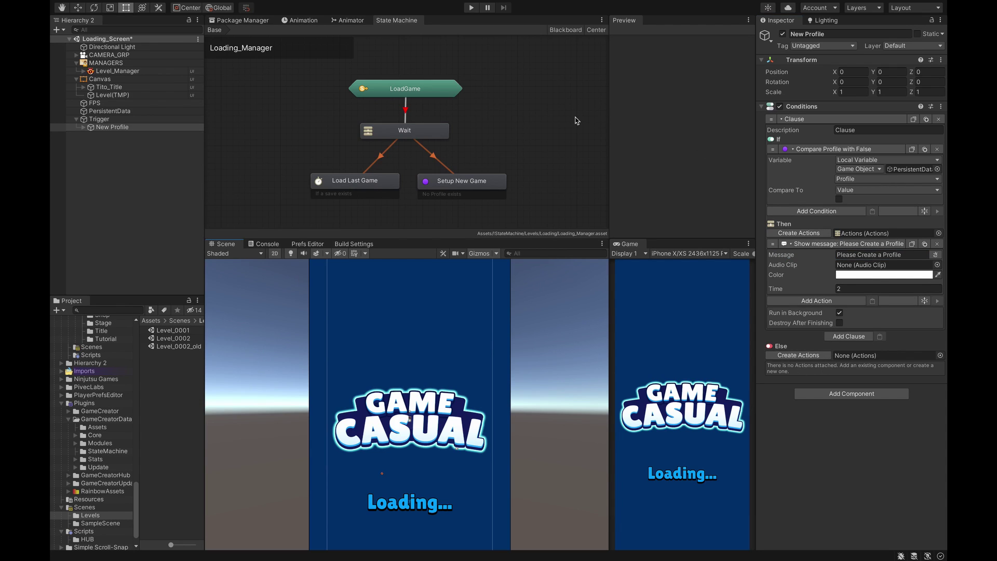
Step: Play-test the message, then check the saved player prefs in the Prefs Editor
click(471, 7)
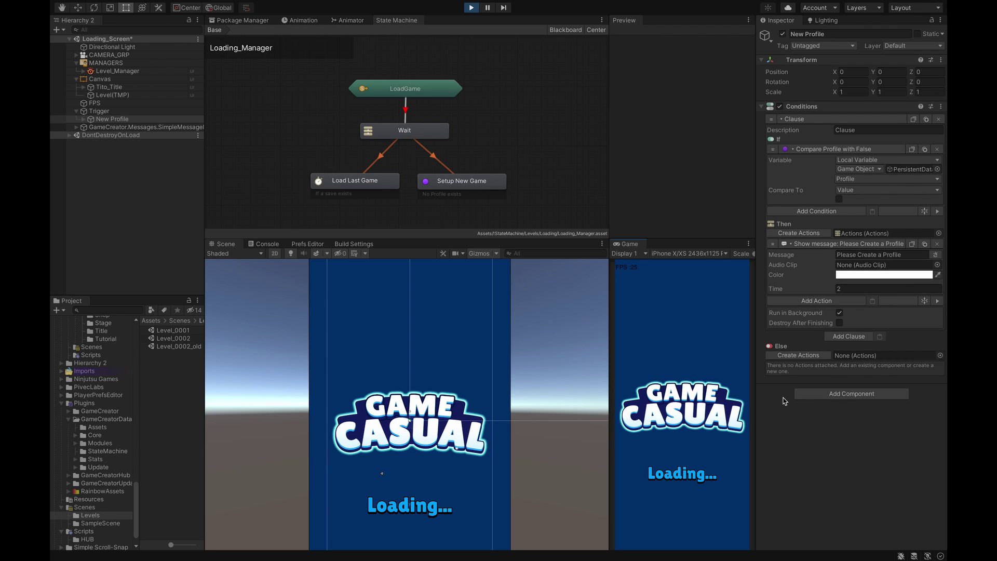
click(471, 8)
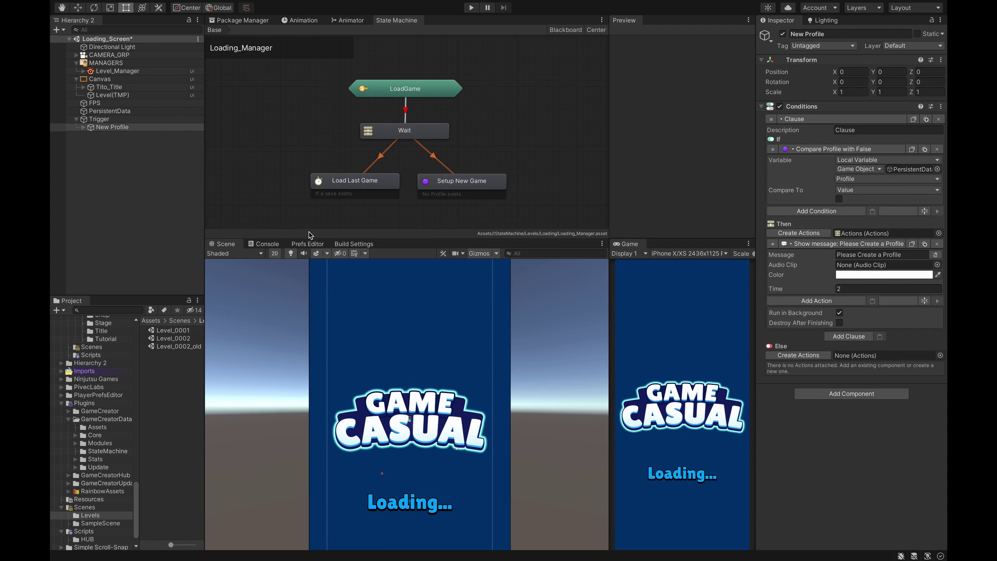
click(303, 243)
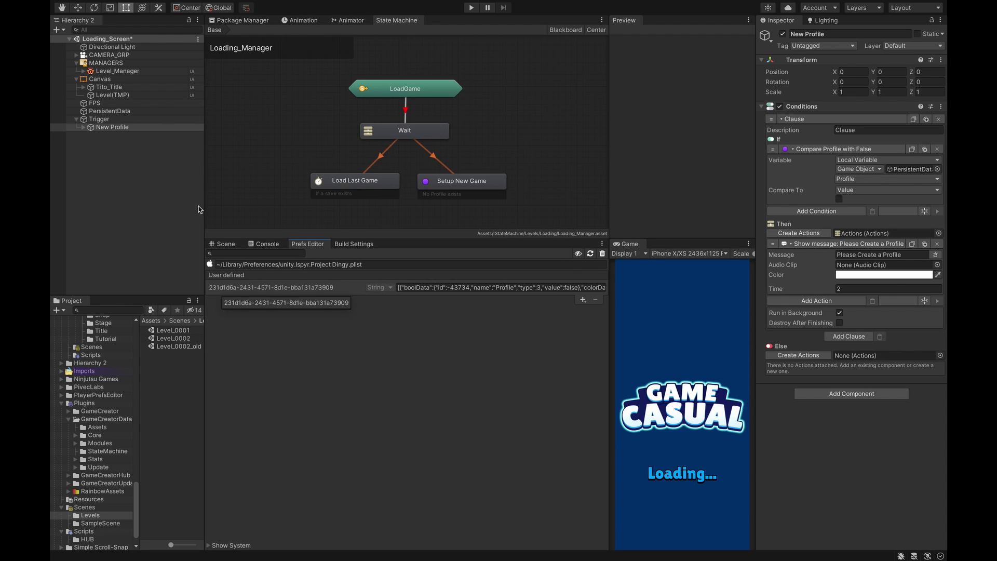
Step: Delete all saved player prefs entries from the Prefs Editor
click(147, 111)
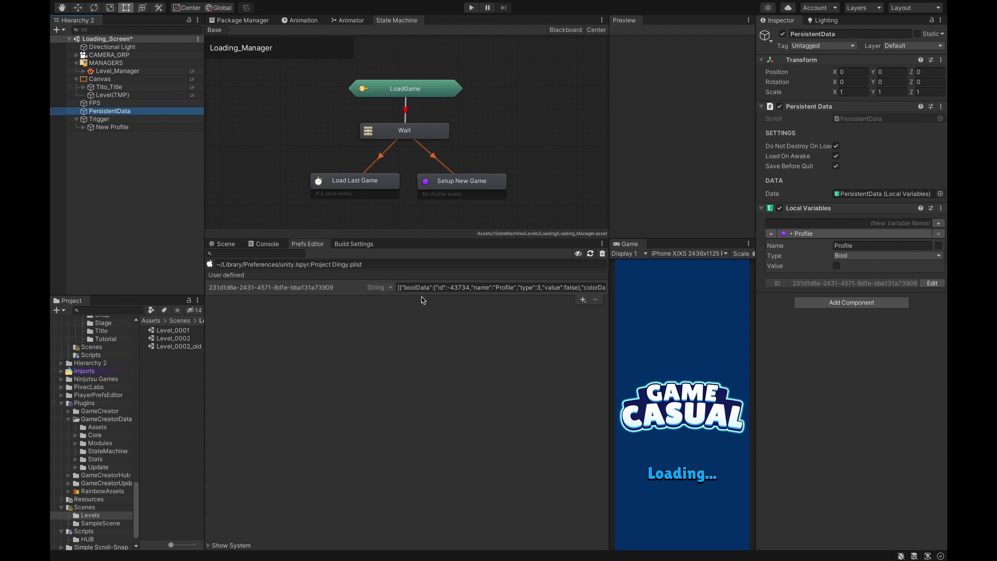
click(603, 253)
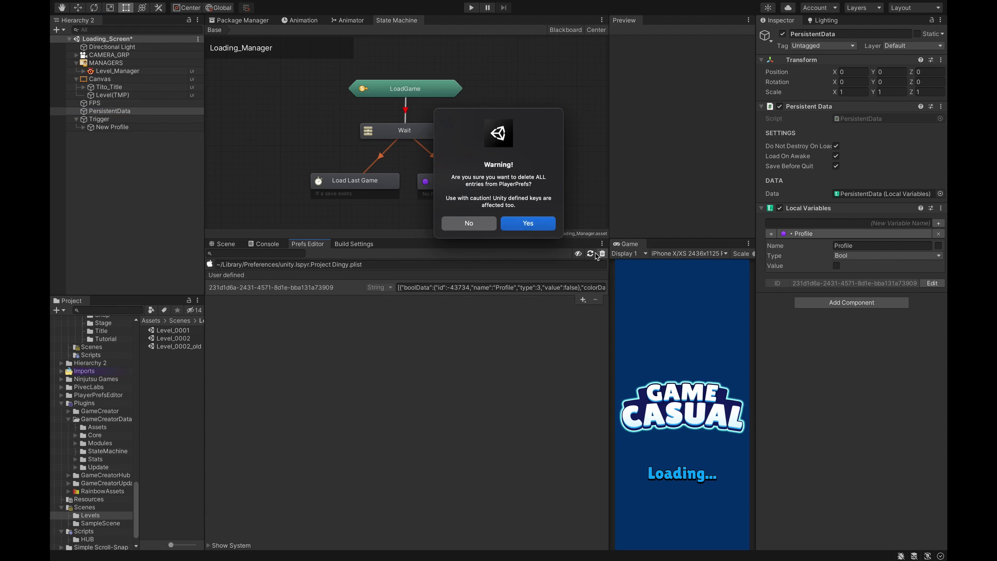
click(537, 226)
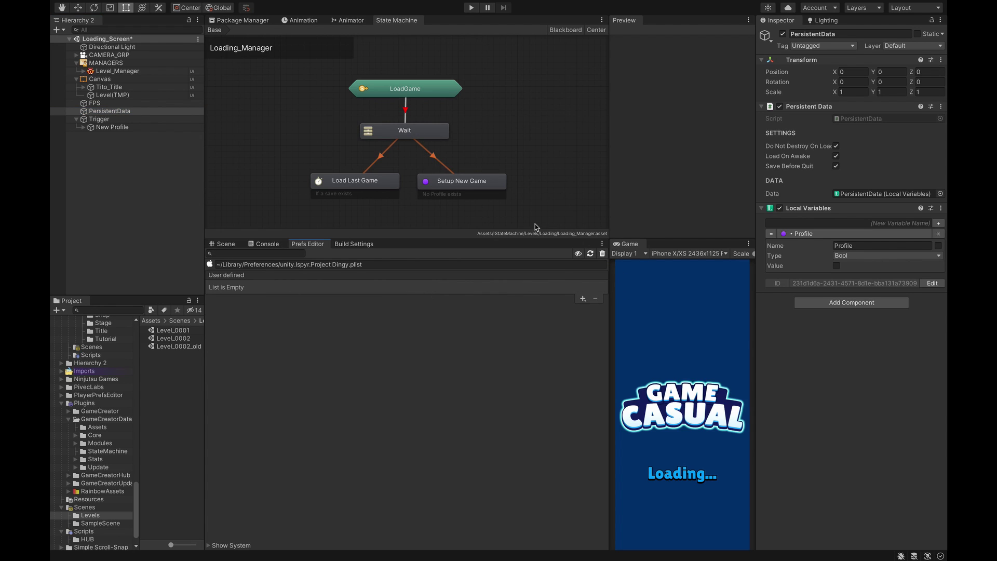
Step: Return to the Scene view and reselect the New Profile conditions
click(227, 244)
click(159, 127)
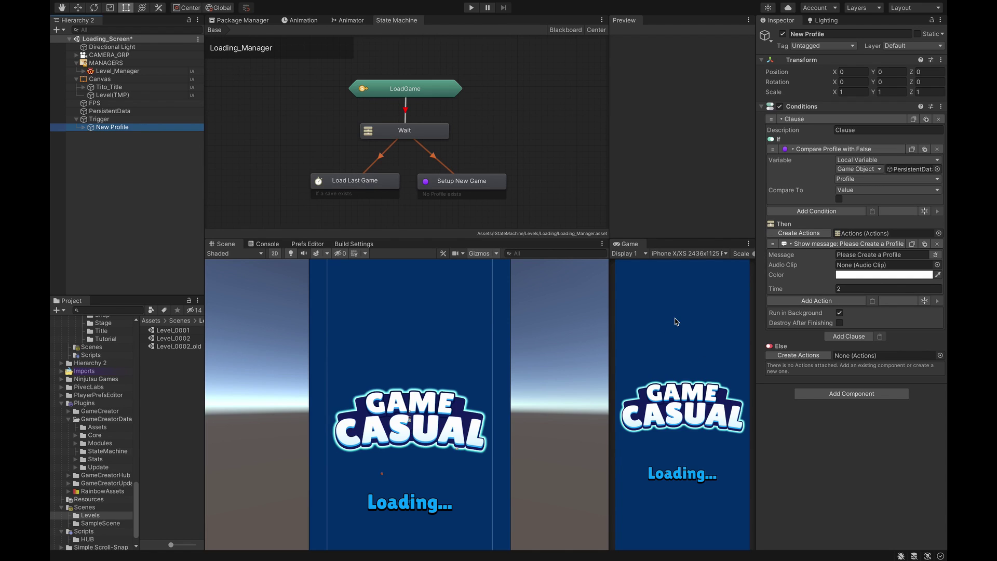
right_click(135, 177)
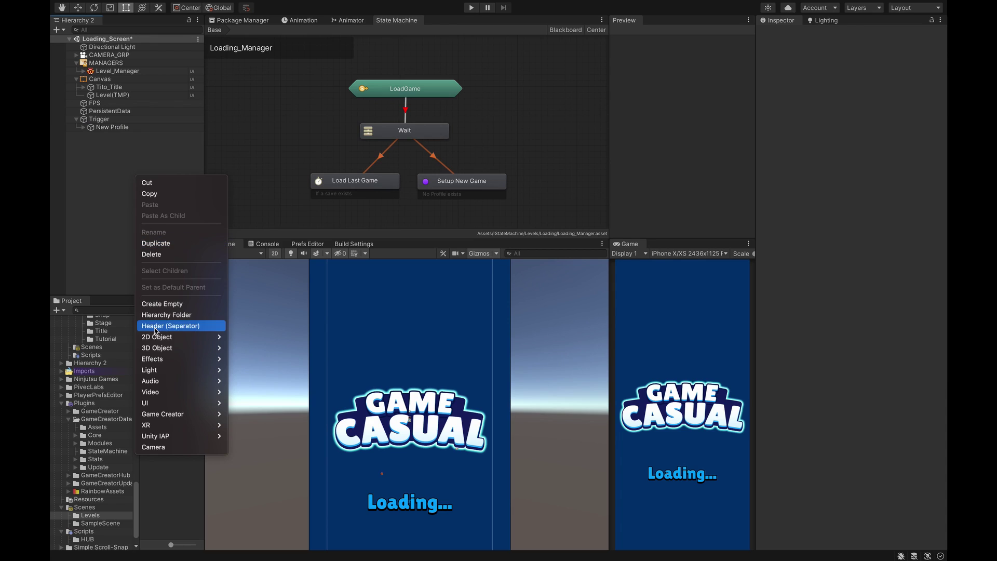
Step: Create a Game Creator UI Button and resize it to about 470 × 330
mouse_move(176, 414)
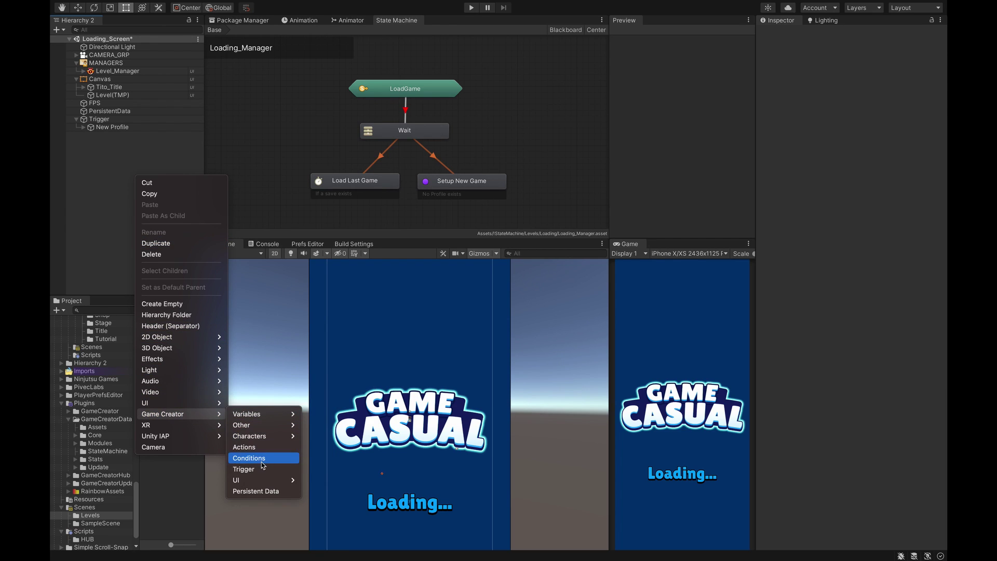
mouse_move(239, 480)
click(321, 540)
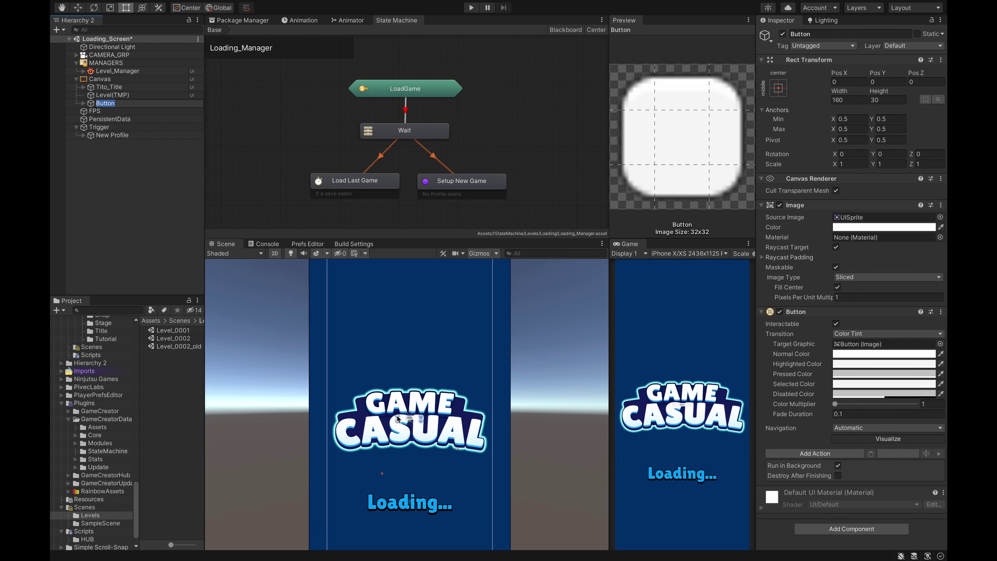
drag(397, 417, 417, 334)
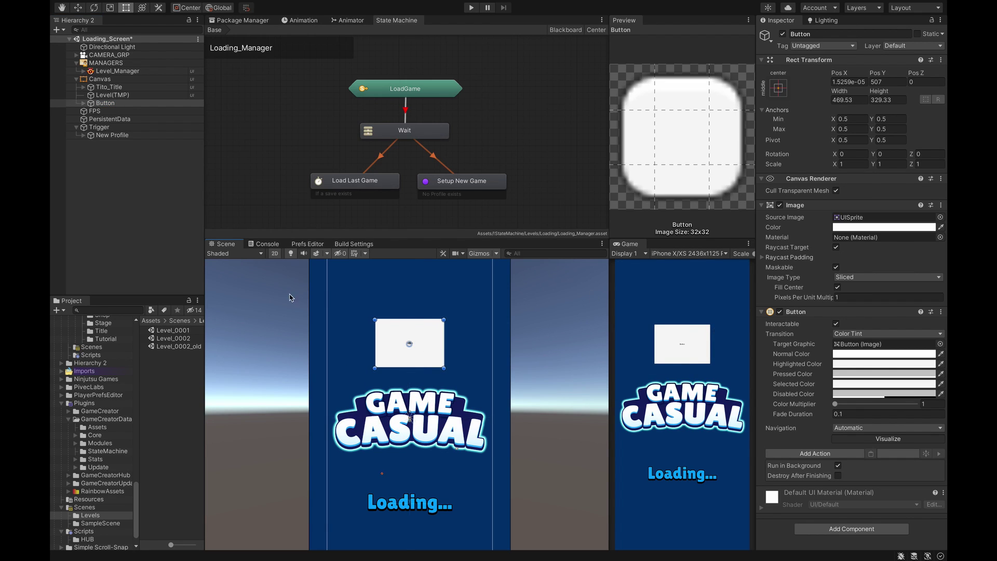
Step: Set the button label's font size to 96 and its style to Bold
click(84, 103)
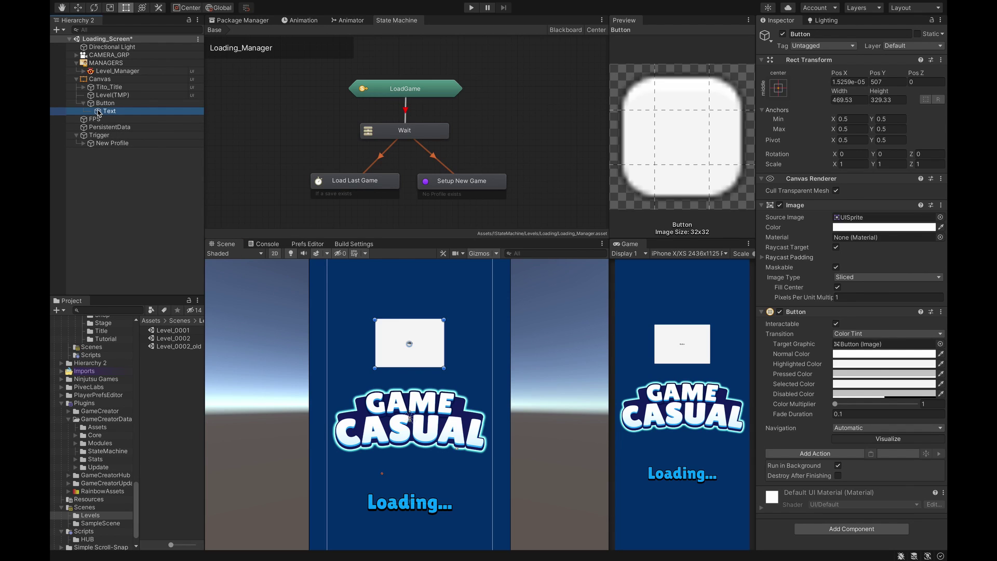
click(104, 111)
click(851, 279)
text(66)
click(873, 268)
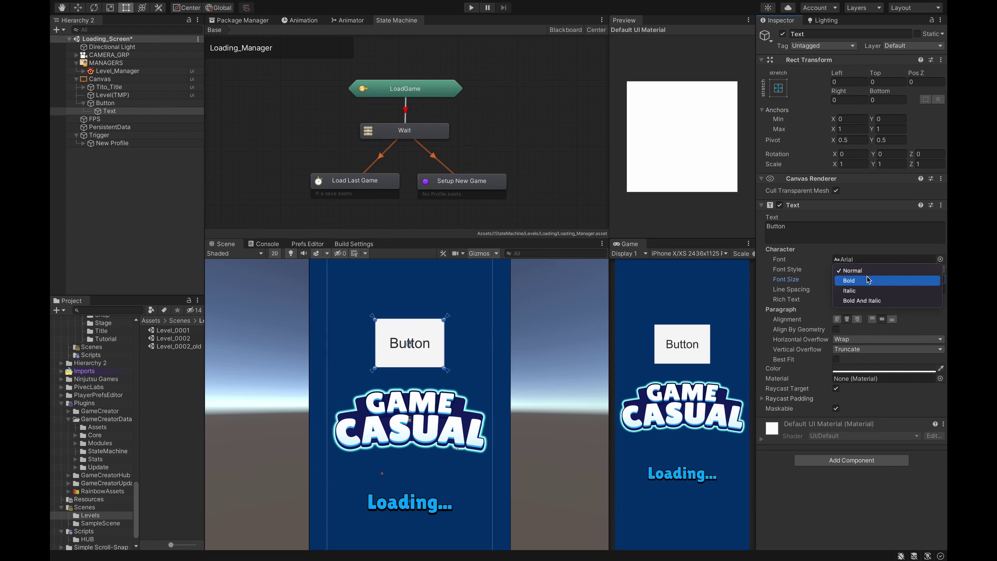
click(868, 280)
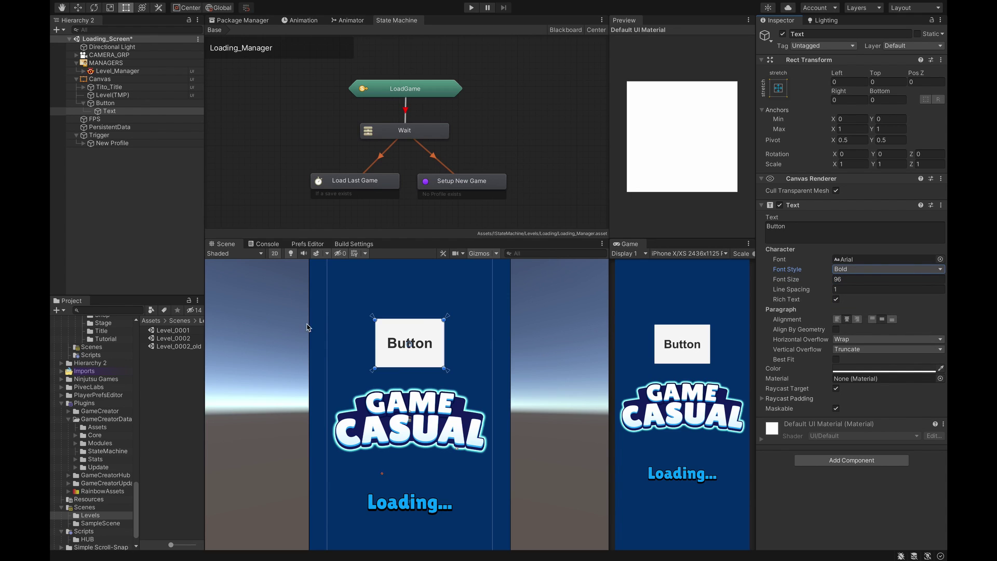
Step: Add an Assign Bool action to the Button targeting PersistentData's Profile variable
click(106, 103)
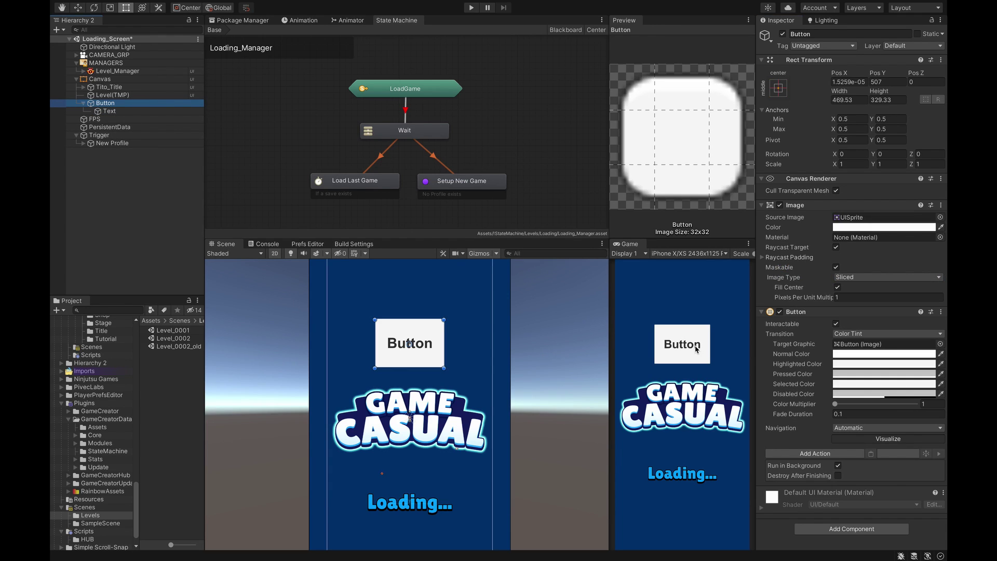
click(803, 455)
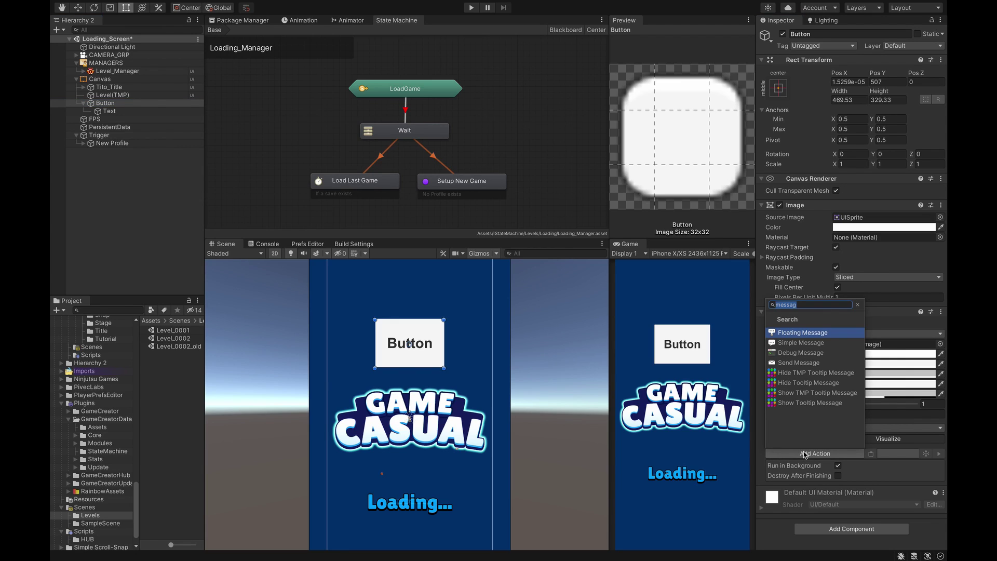
text(boo)
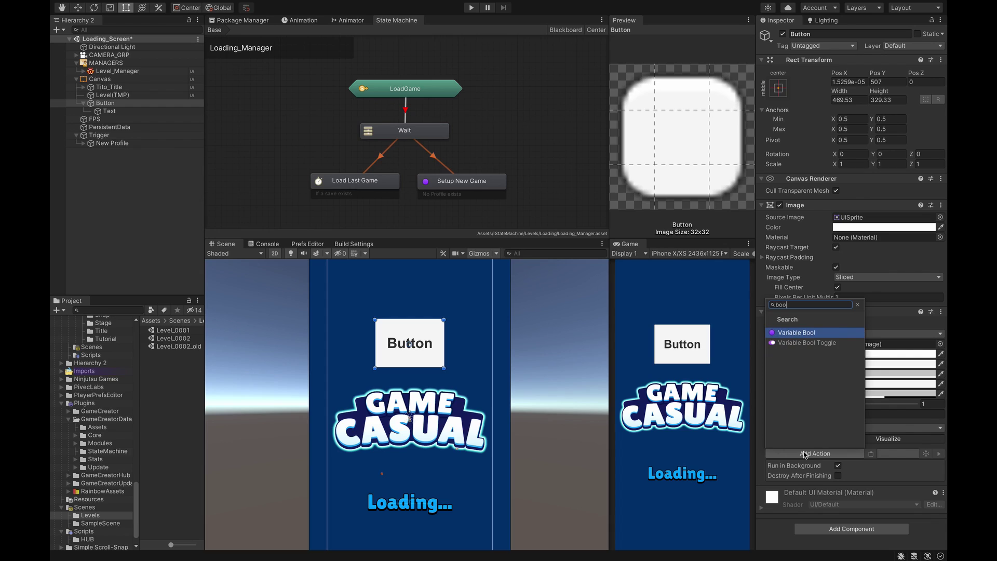
click(814, 331)
click(883, 465)
click(881, 475)
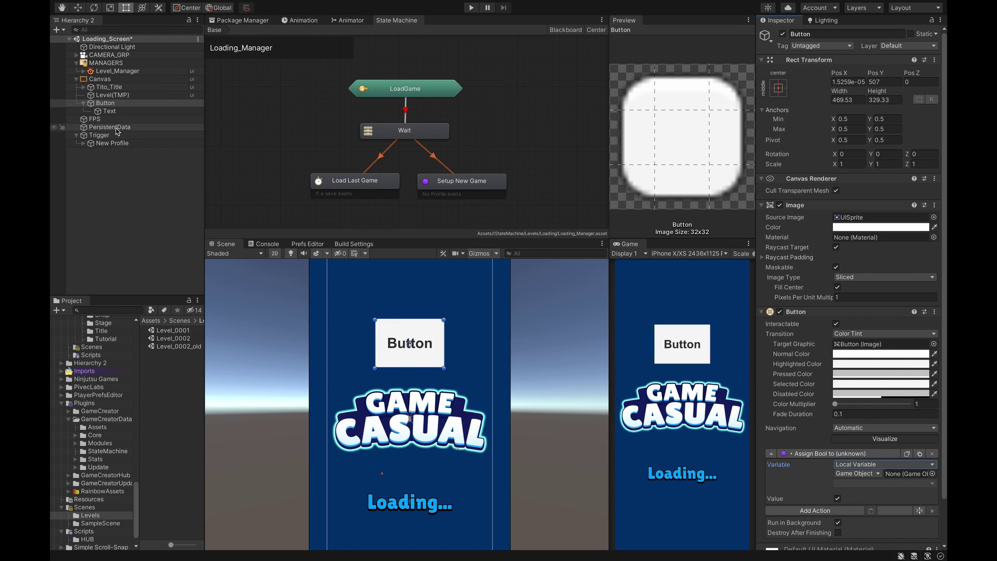
drag(117, 131, 919, 477)
click(909, 484)
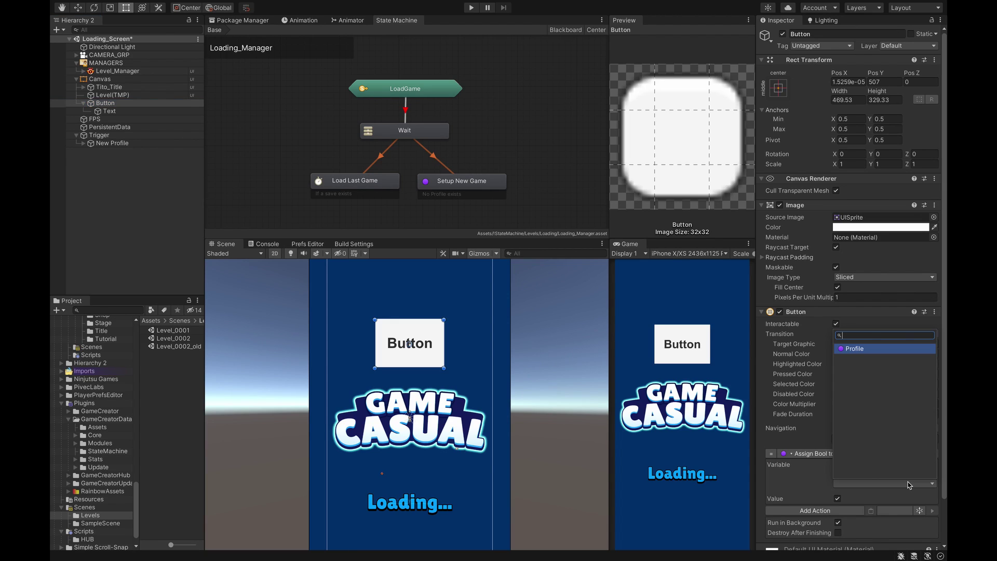
click(854, 348)
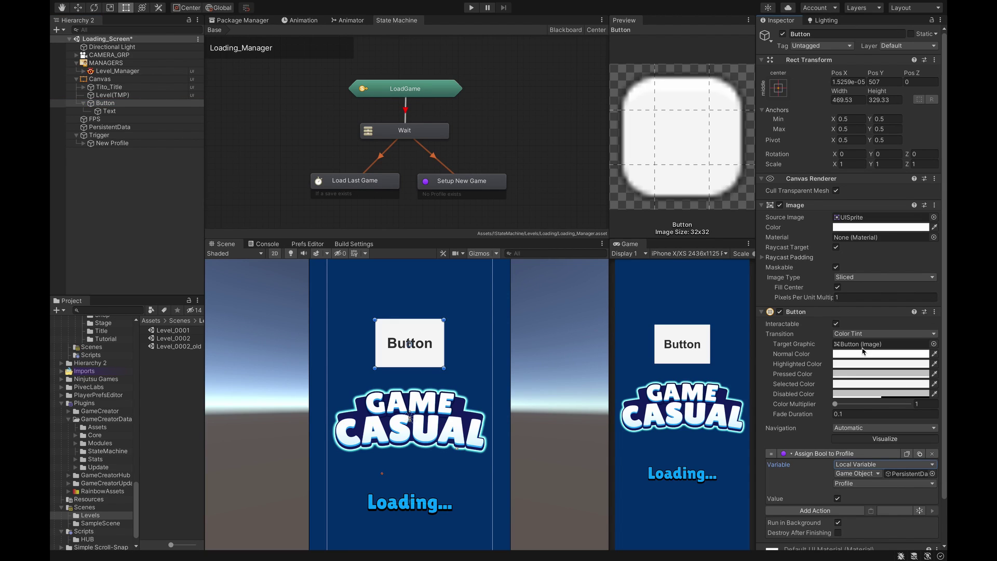
Step: Add a Show Message action reading 'Awesome you're all set!' for 2 seconds
click(846, 514)
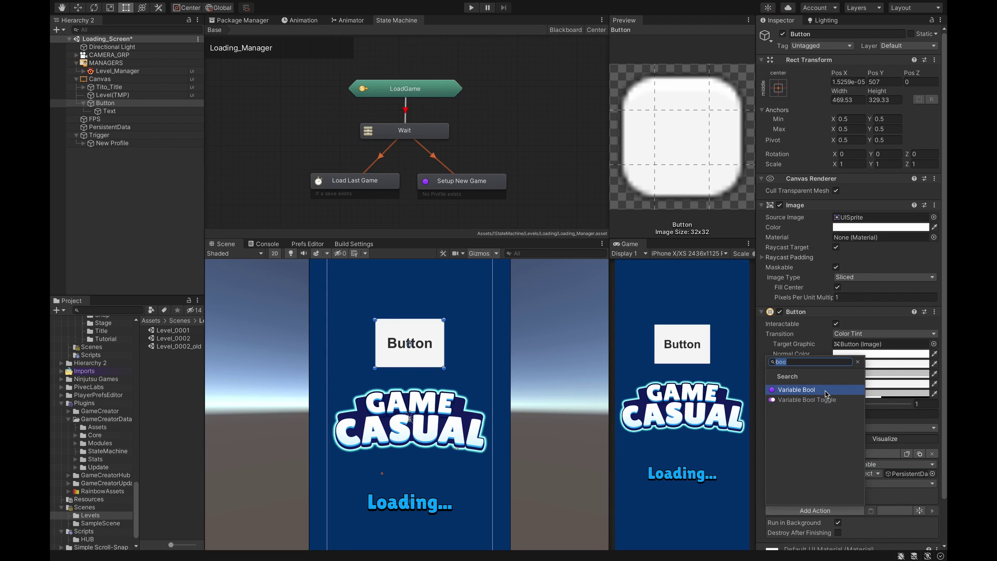
text(mess)
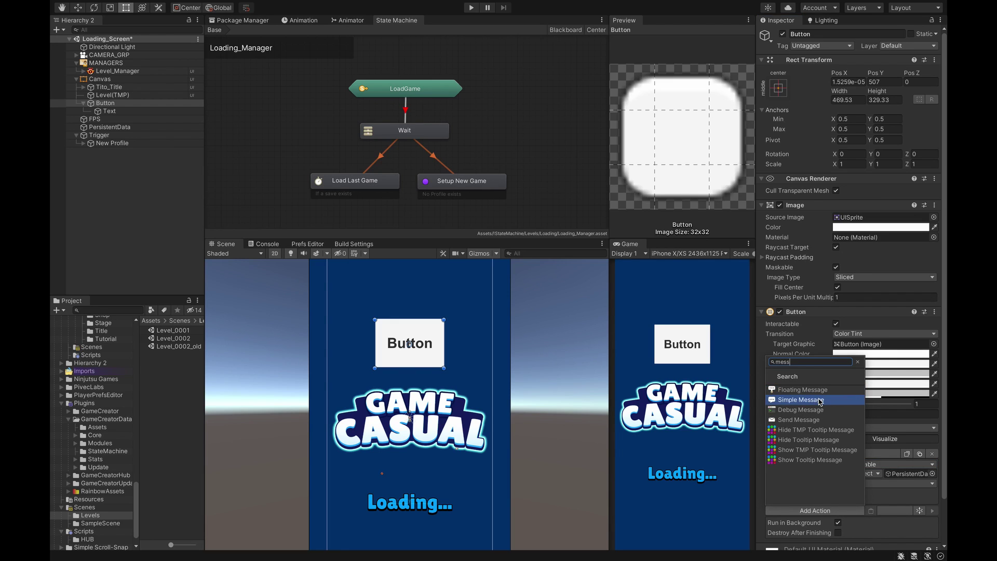
click(821, 400)
click(848, 521)
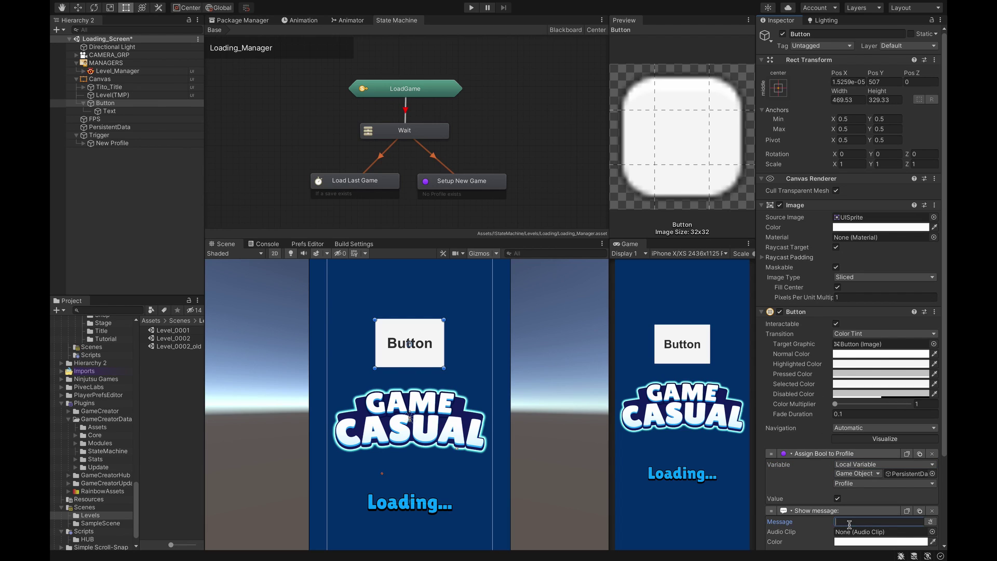
text(A)
scroll(829, 486, down, 3)
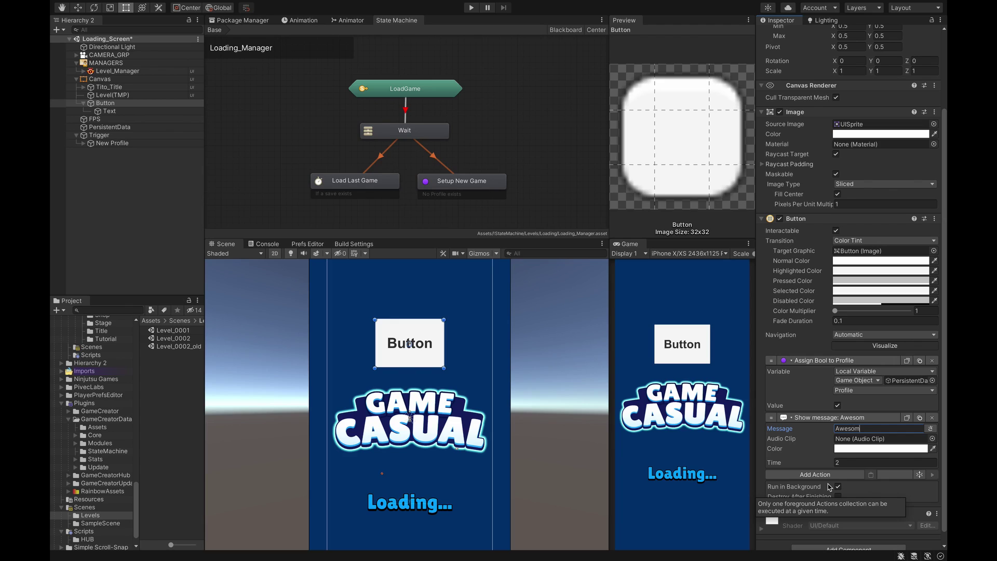
text(wesome you're all set)
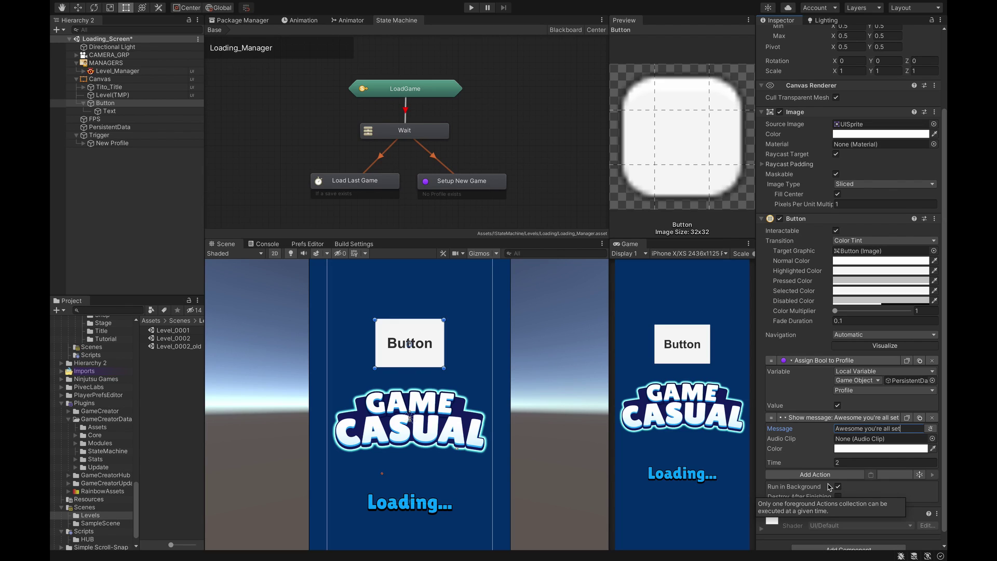
text(!)
Step: Play-test the Button to confirm 'Awesome you're all set!' appears, with Assign Bool Value ticked true
click(470, 8)
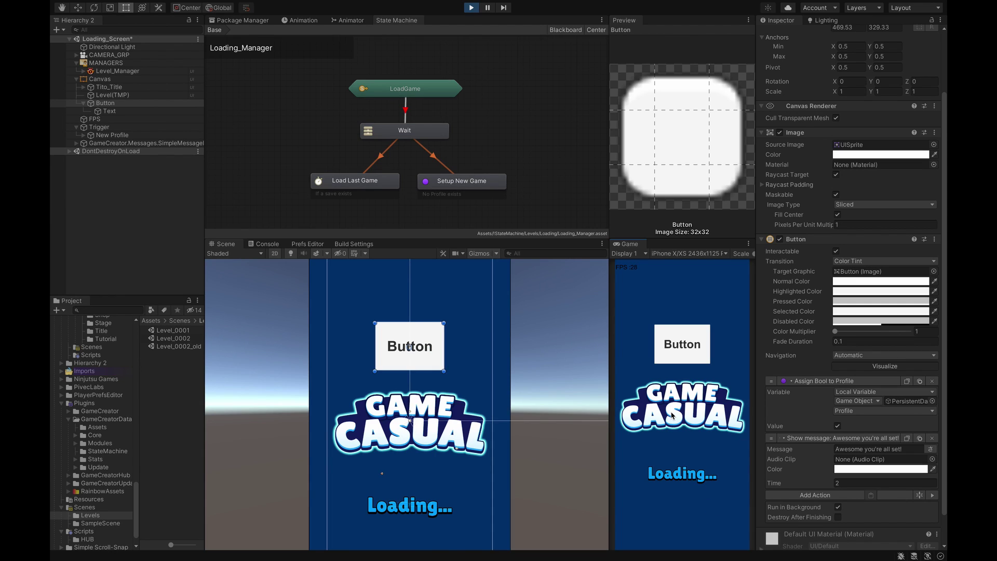
click(681, 347)
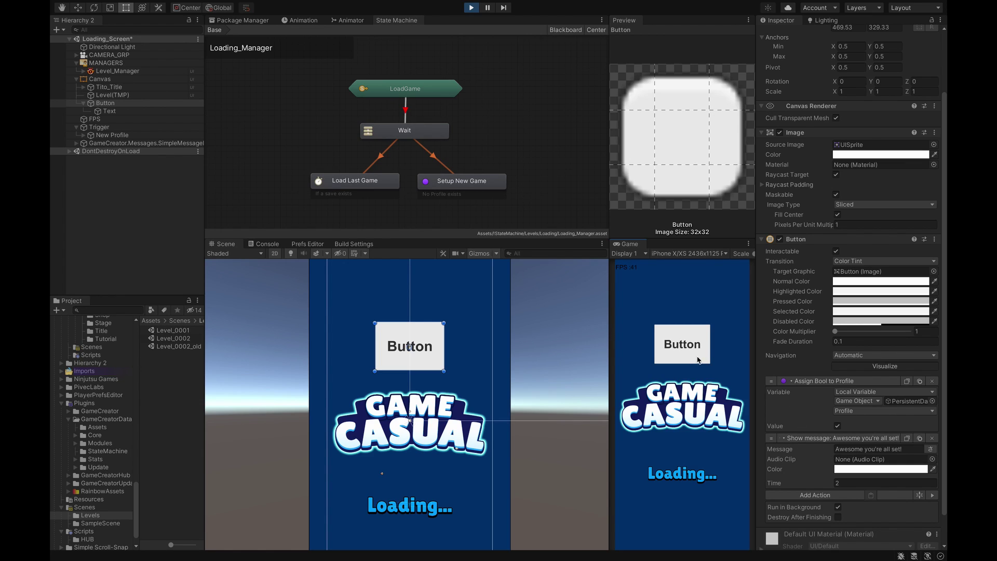
click(837, 425)
click(473, 7)
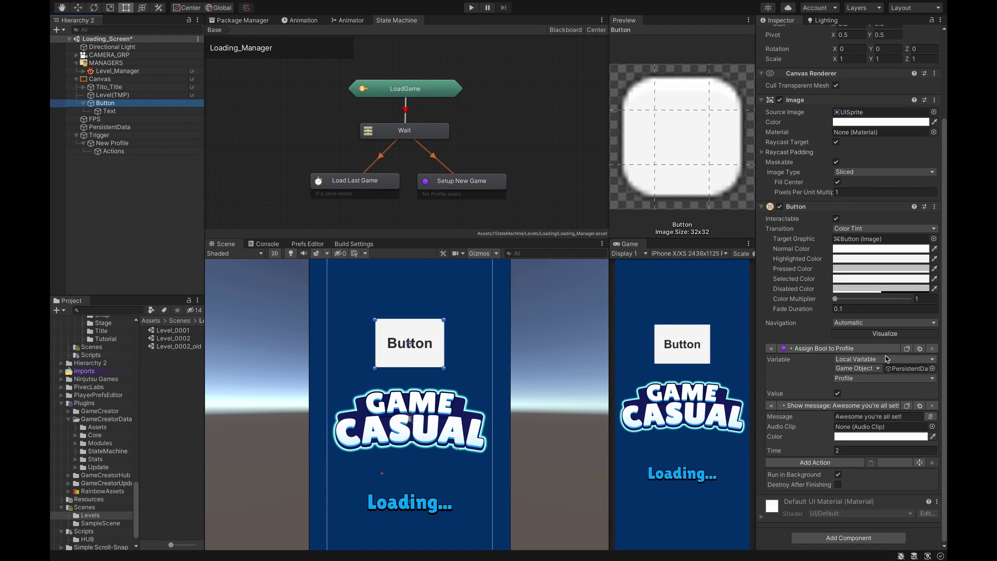
Step: Add a Call Conditions action to the Button and duplicate the New Profile trigger
click(839, 463)
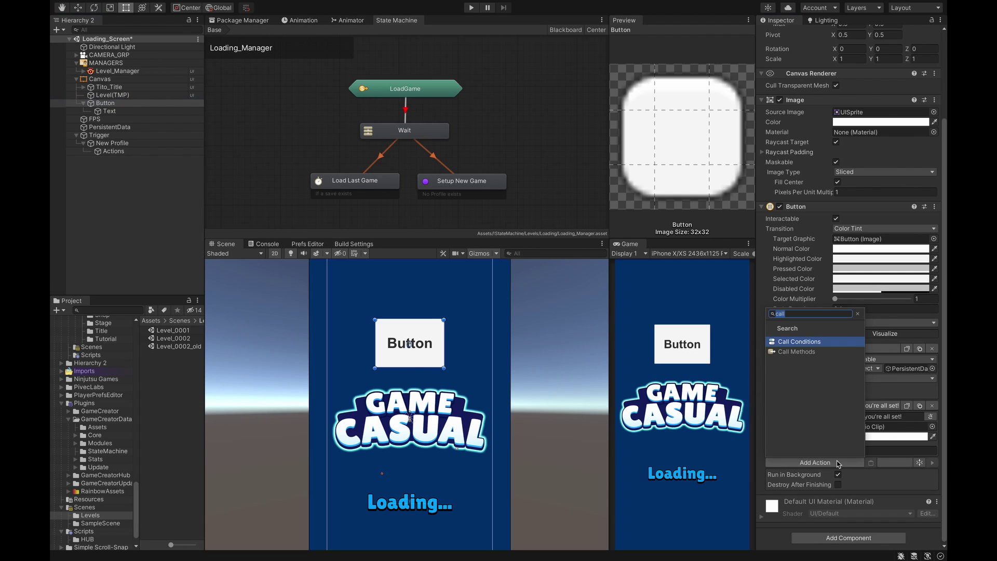
click(805, 343)
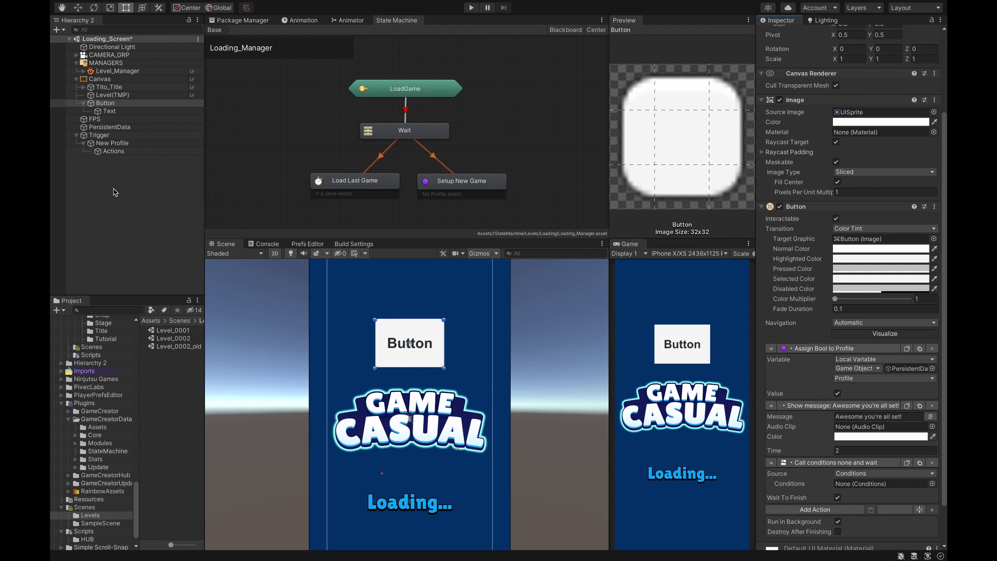
click(112, 145)
key(ctrl+d)
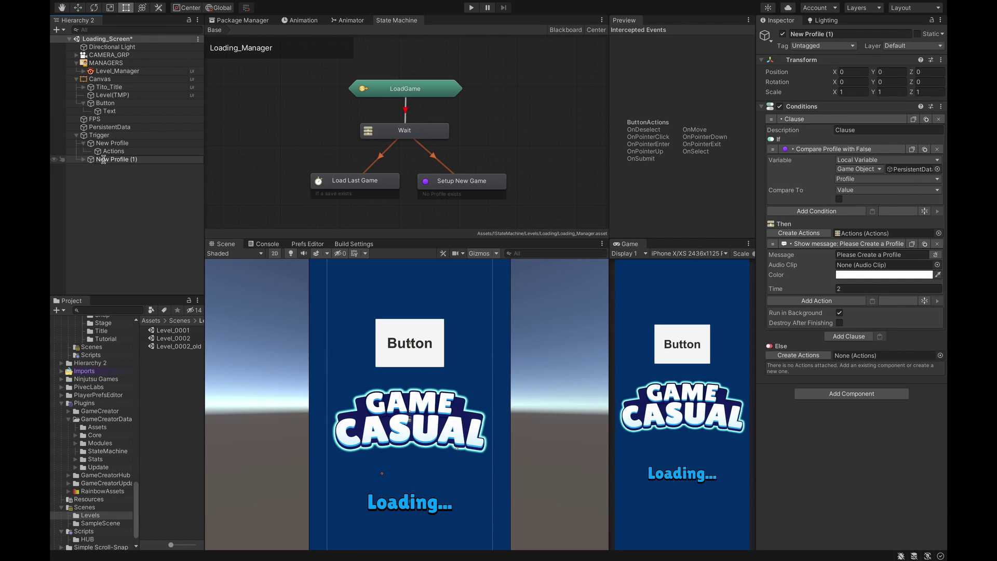
Step: Rename the duplicated trigger to 'Existing Profile'
double_click(103, 159)
text(Existing)
click(177, 248)
Step: Make Existing Profile compare Profile with True and change its message to 'Loading...'
click(106, 159)
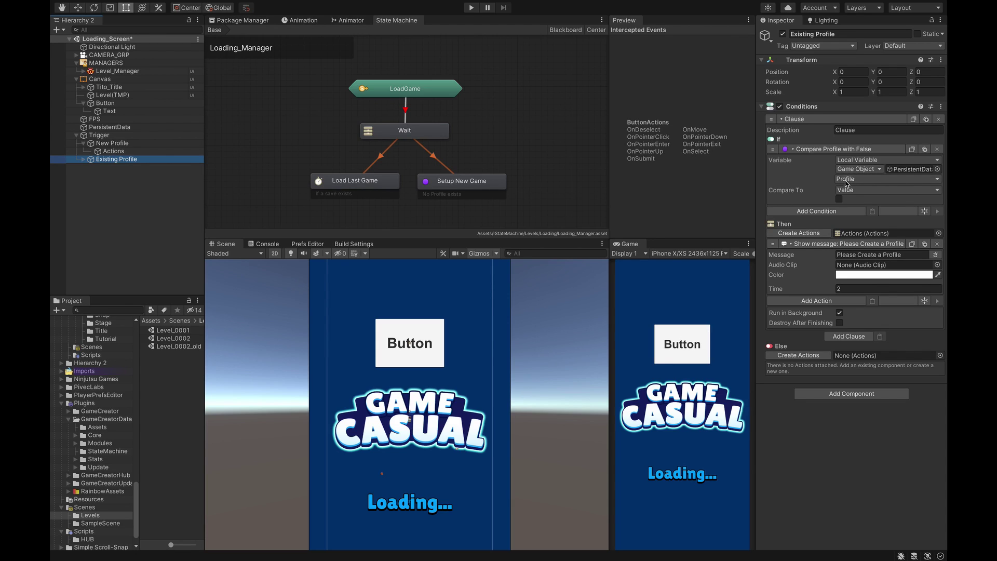
click(839, 199)
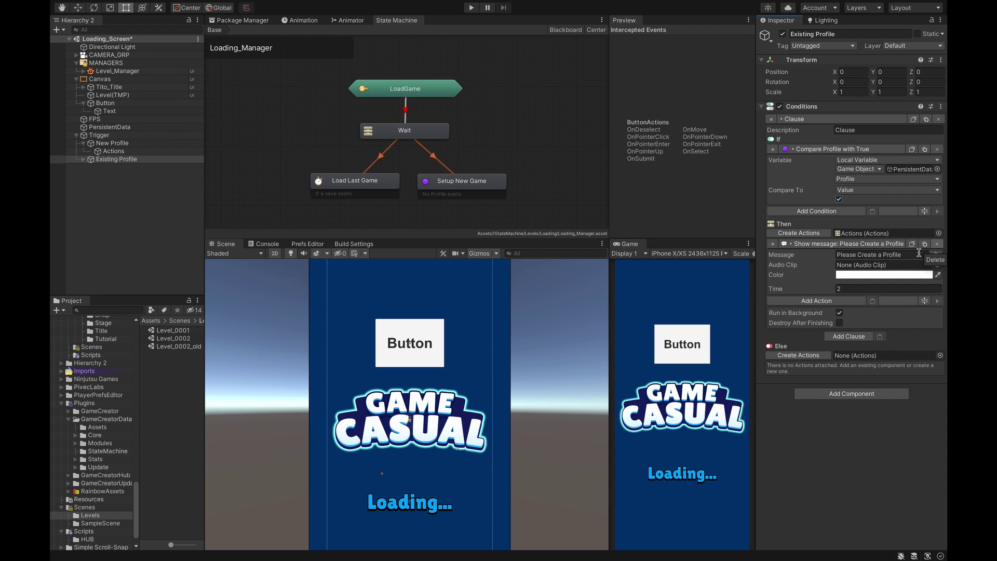
click(904, 254)
key(BackSpace)
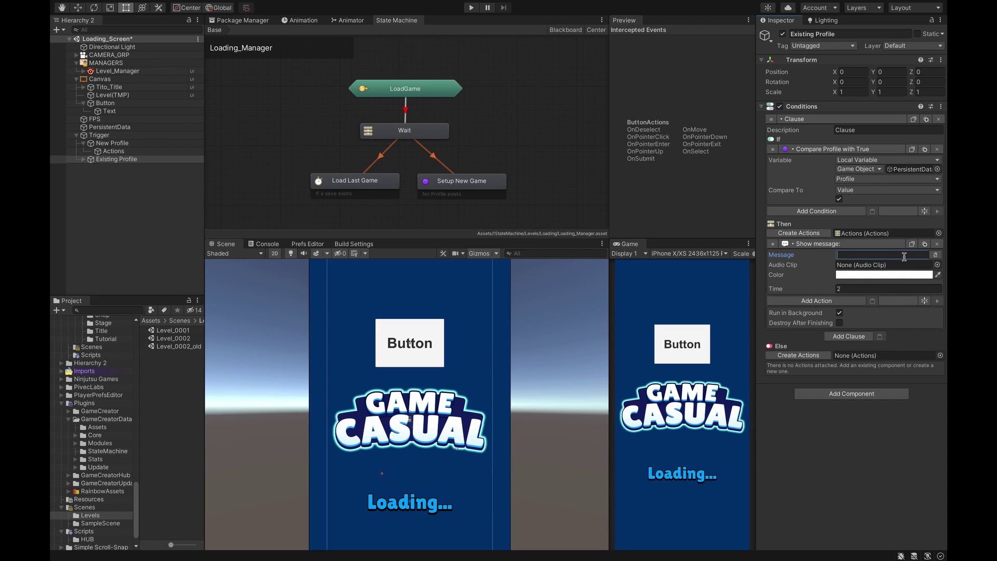
text(Loading..)
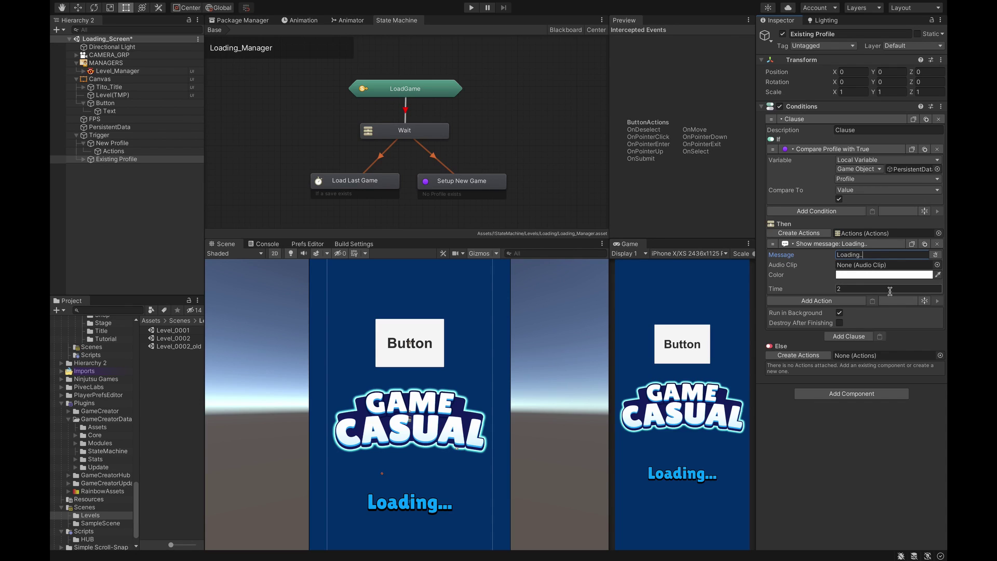
Step: Add a Load Scene action to Existing Profile with scene name Main_landing
click(861, 301)
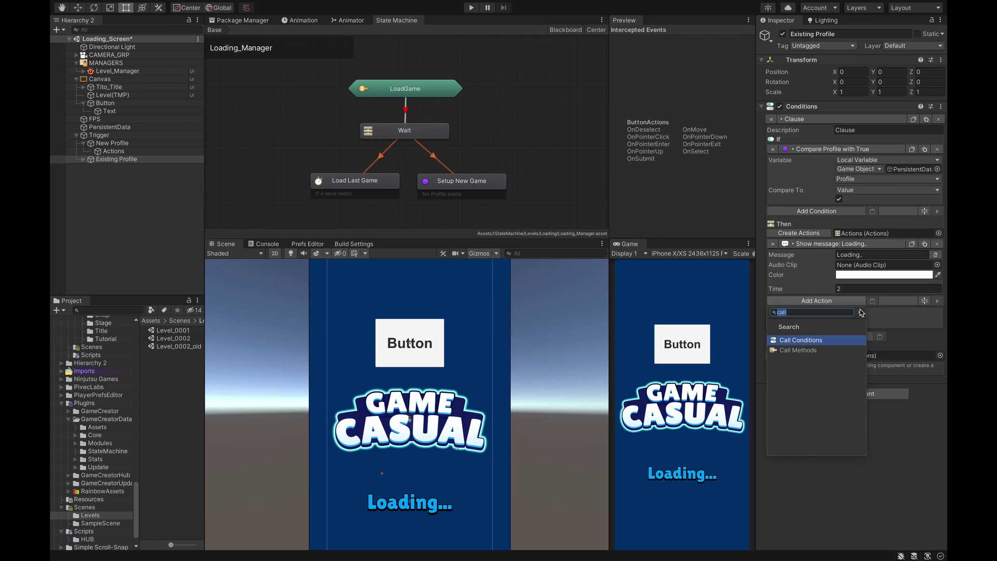
key(BackSpace)
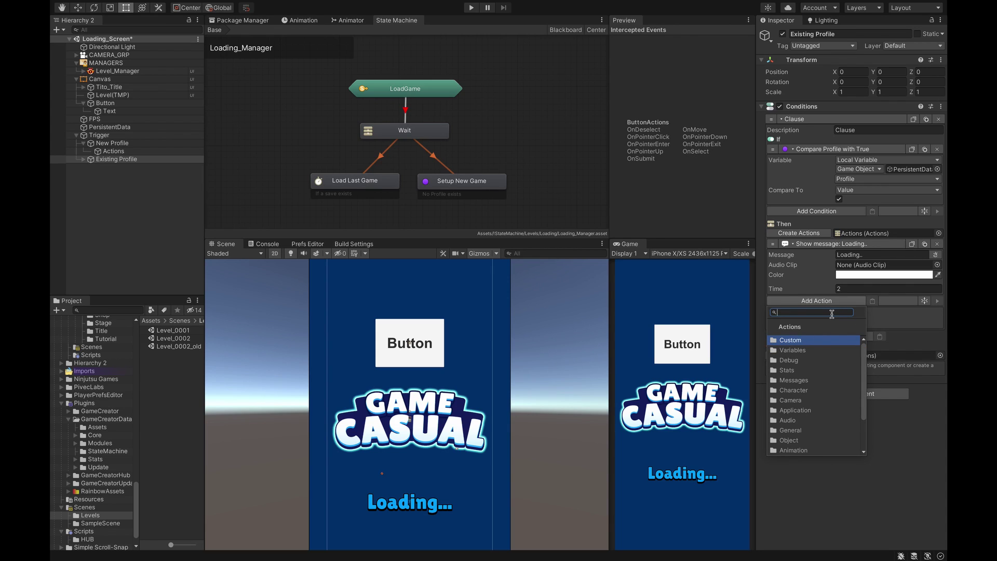
text(load)
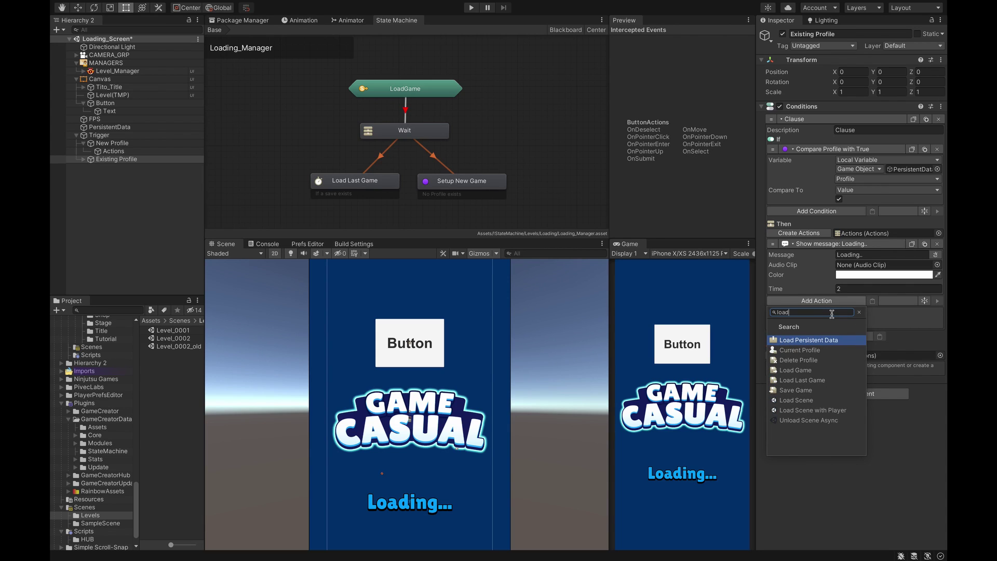
text( sc)
click(824, 339)
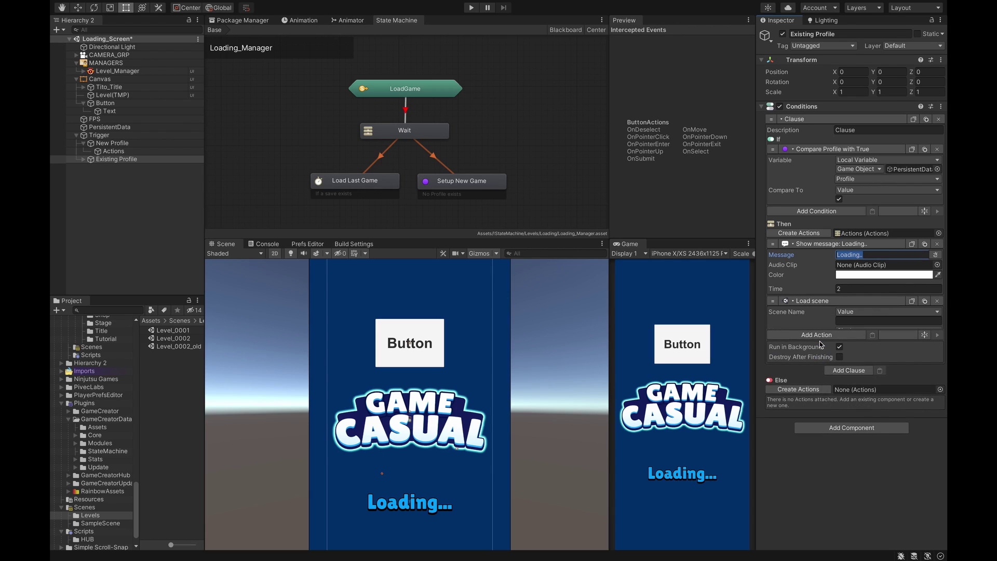
click(855, 321)
text(Main_le)
text(nding)
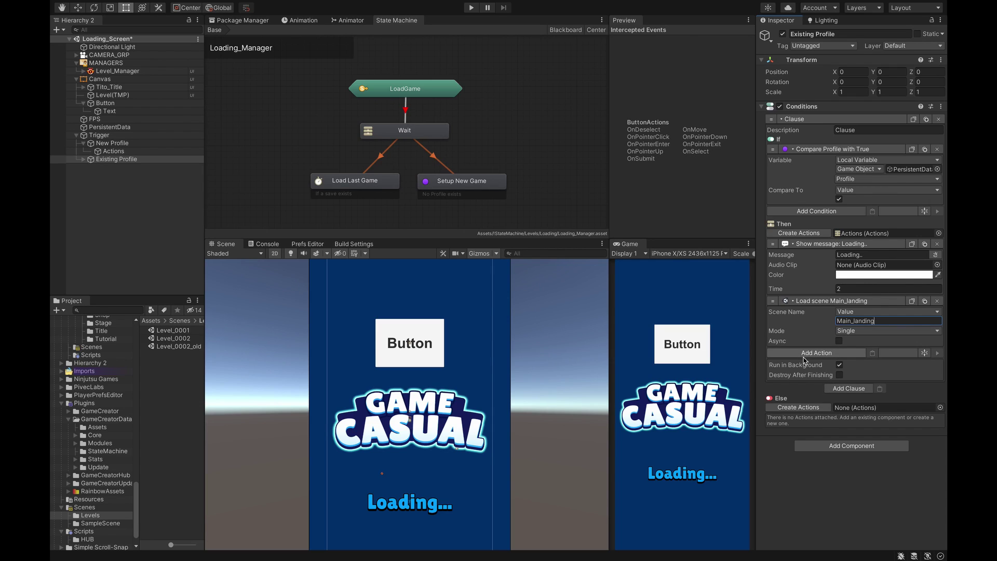
click(815, 285)
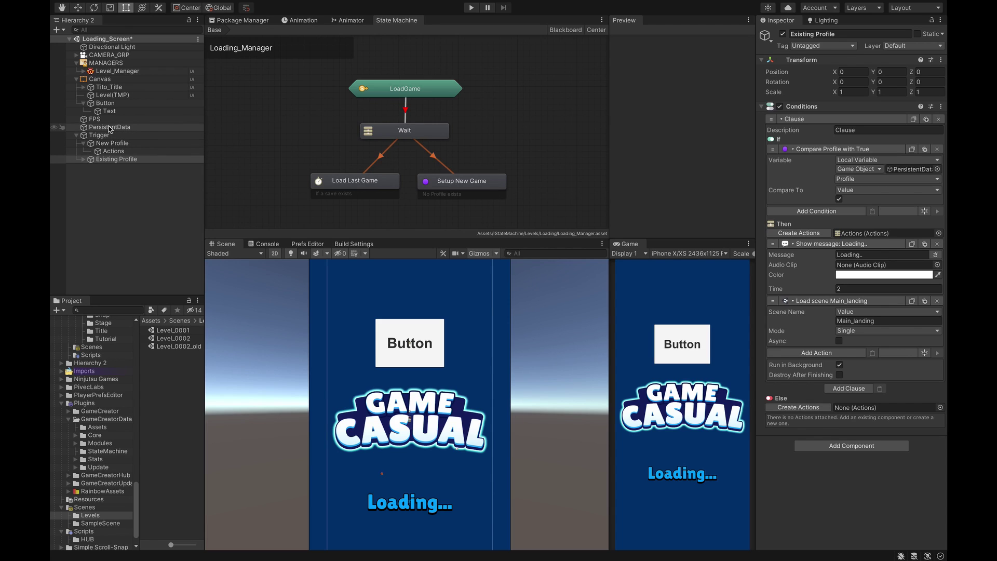
Step: Assign Existing Profile to the Conditions field of the Button's Call Conditions action
click(102, 104)
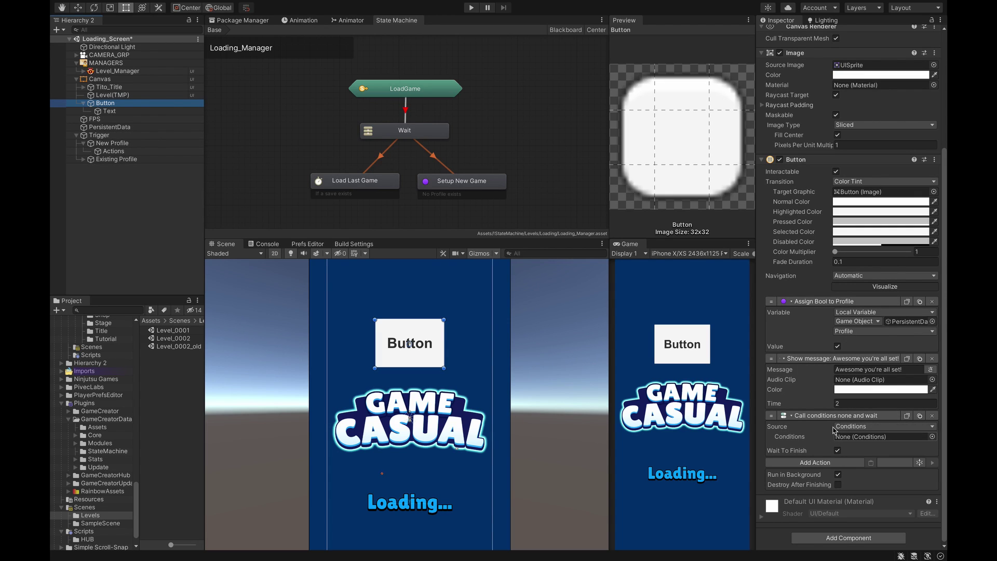
drag(118, 159, 878, 440)
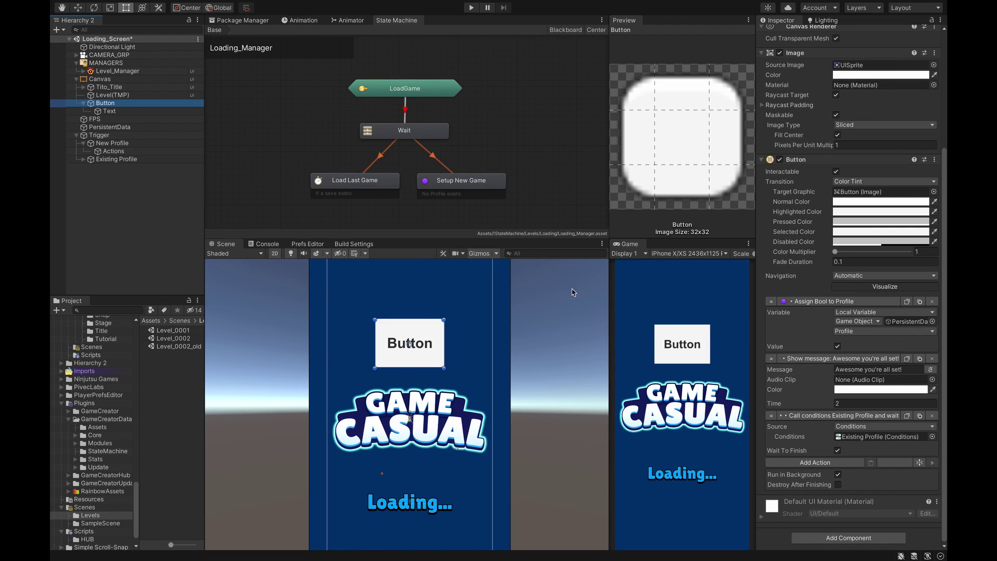
click(105, 159)
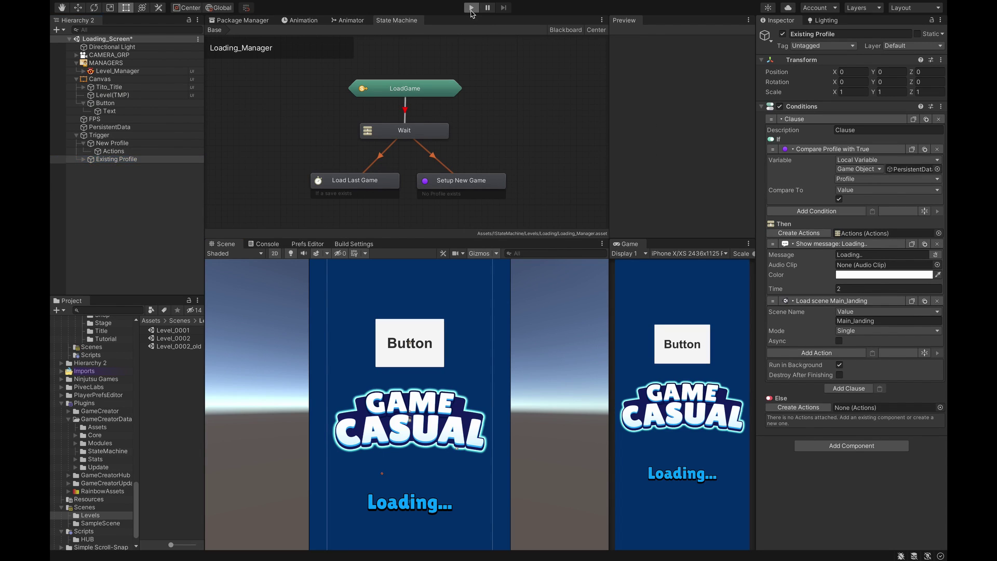
Step: Play-test the Button to confirm 'Loading...' shows and Main_landing loads, then stop play
click(471, 8)
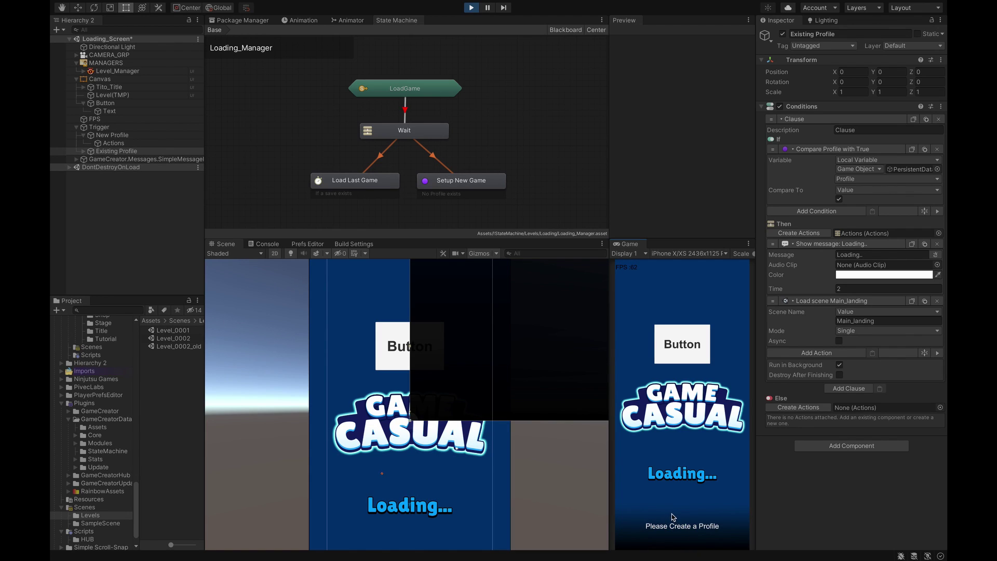
click(682, 347)
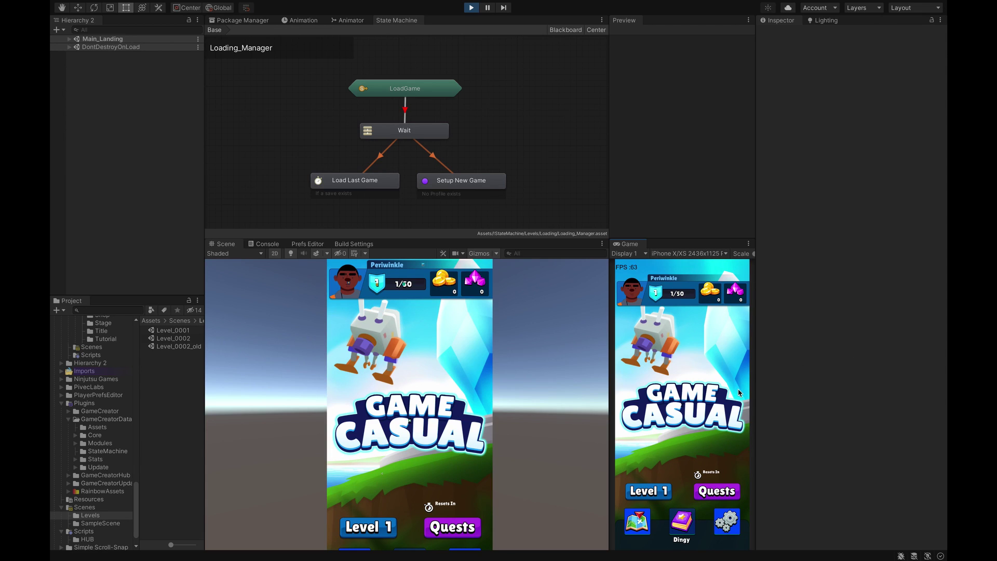
key(ctrl+p)
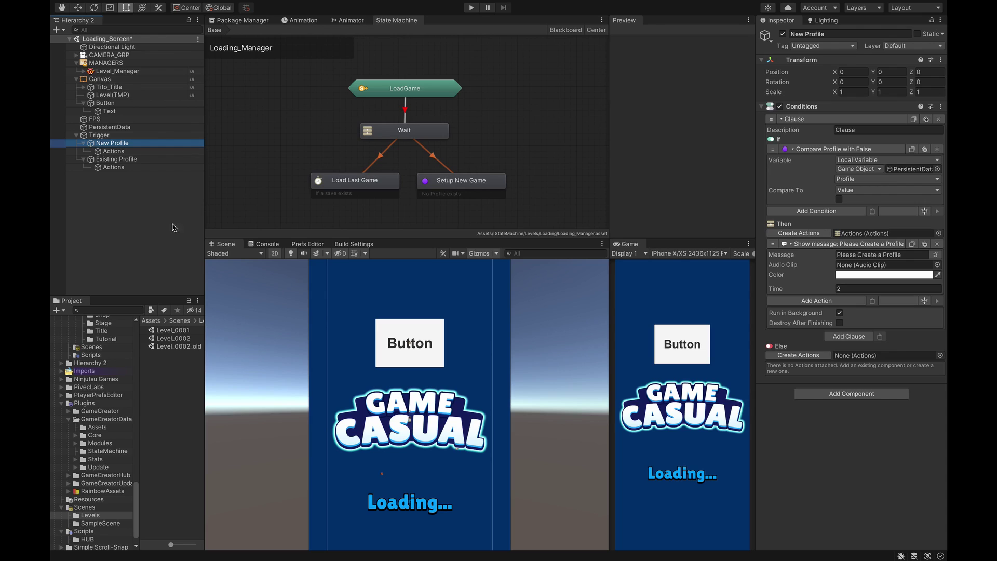
click(119, 128)
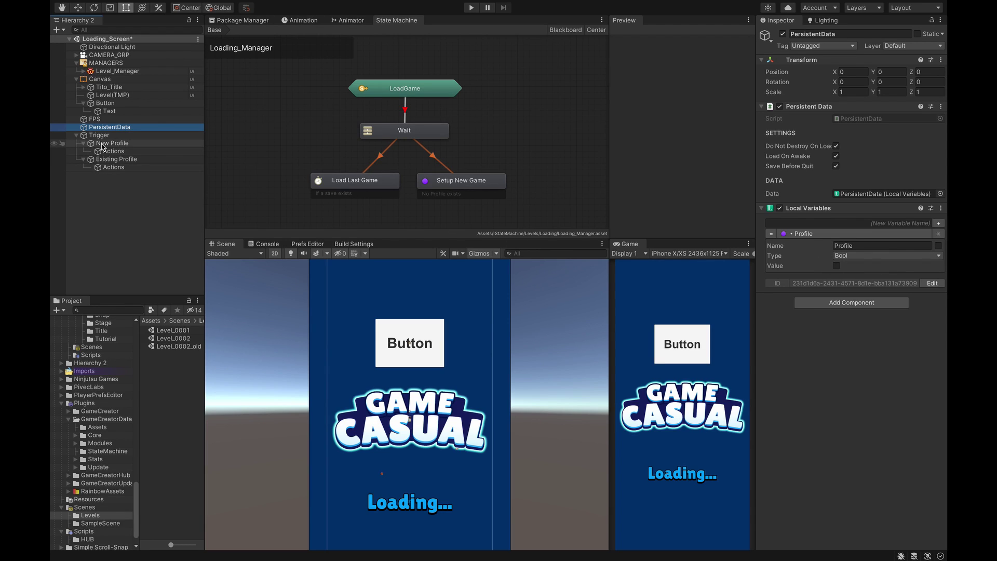
click(104, 144)
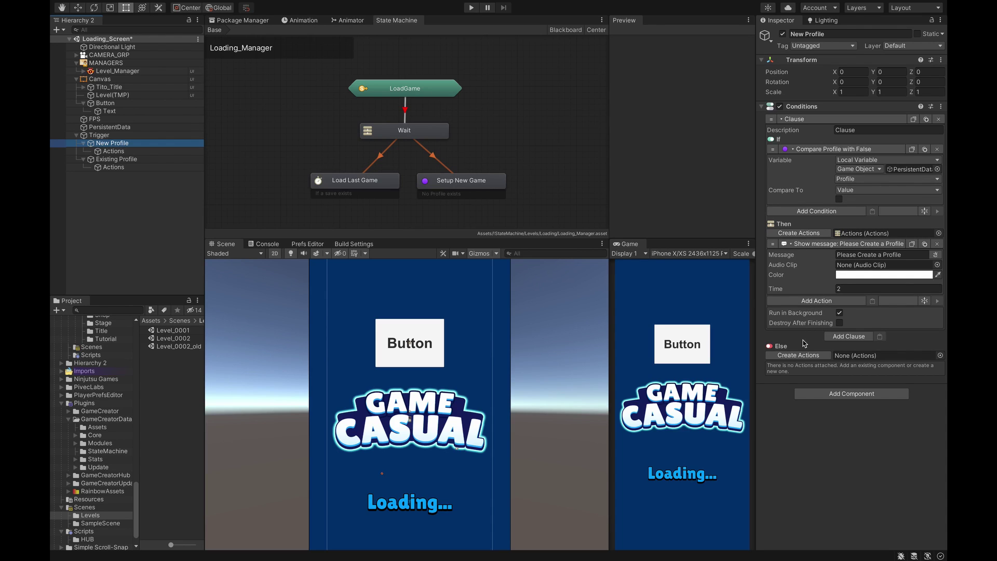
Step: Add a Call Conditions action under New Profile's Else branch targeting Existing_Profile
click(800, 355)
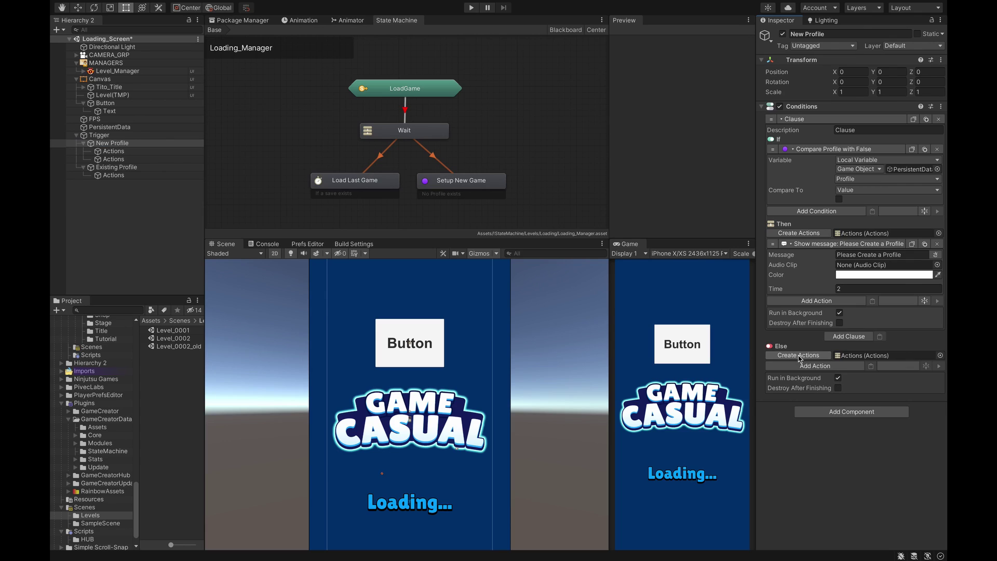
click(815, 366)
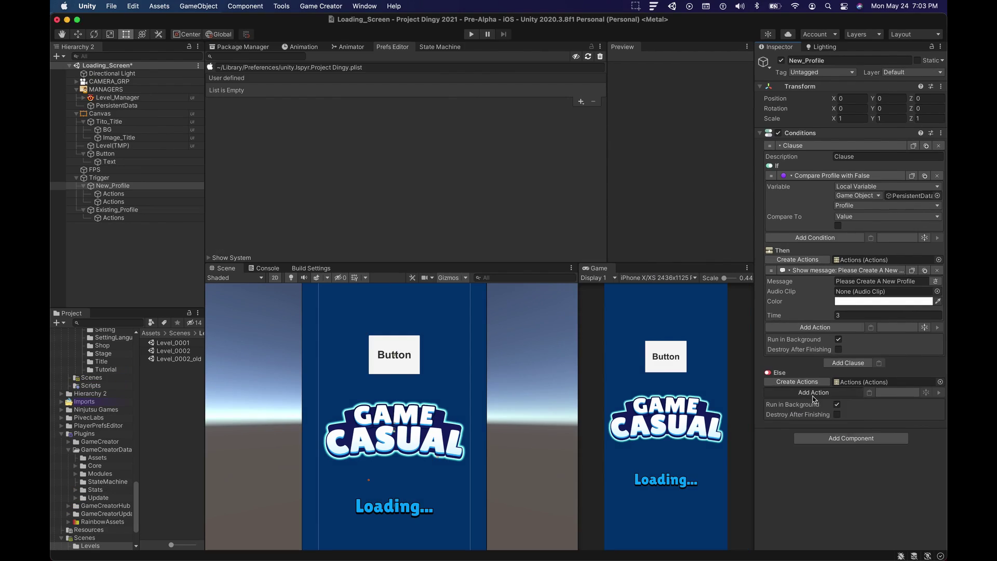
click(813, 394)
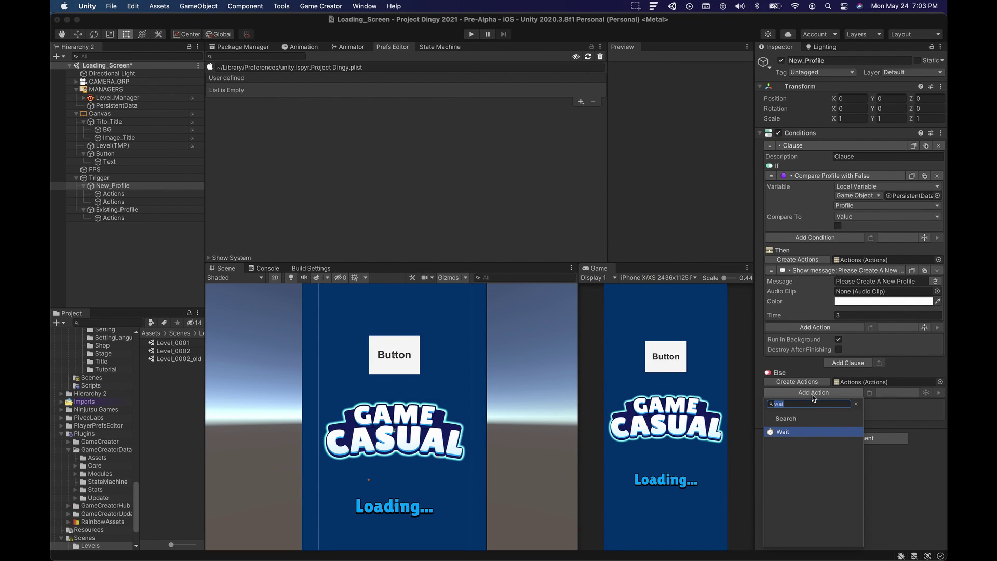
text(cond)
key(Return)
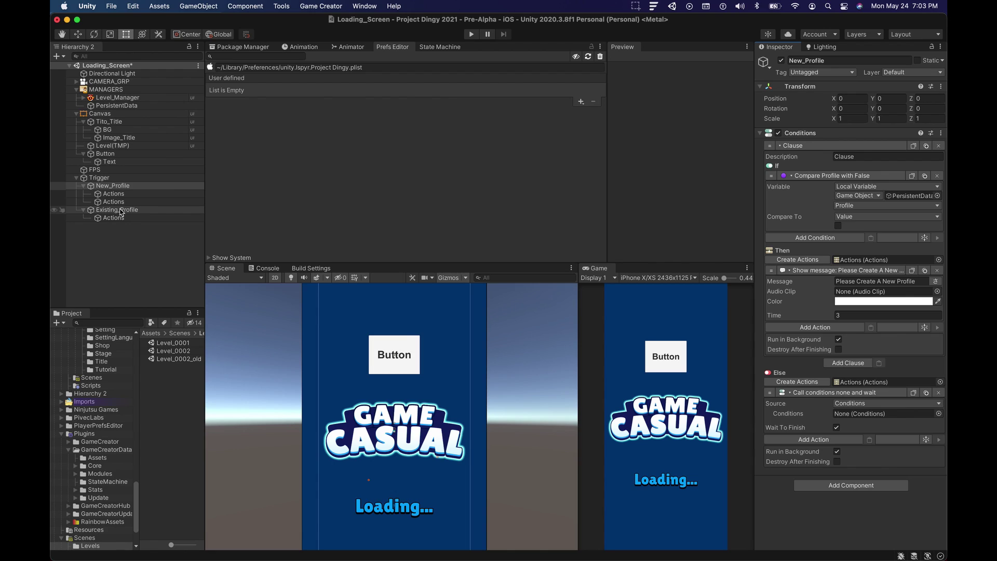
drag(119, 211, 854, 415)
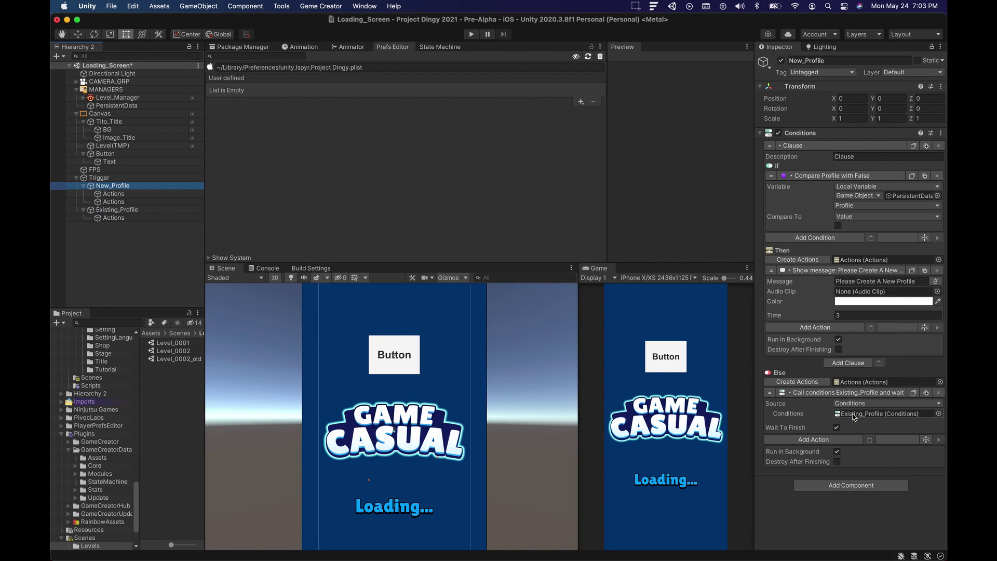